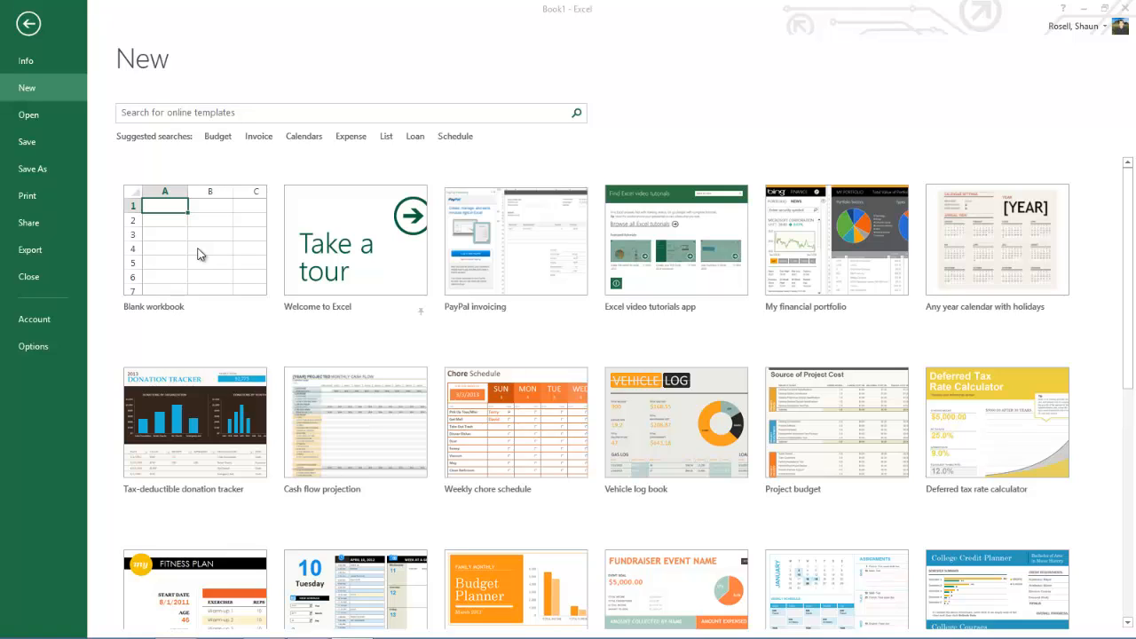
Step: Create a new blank workbook
click(197, 251)
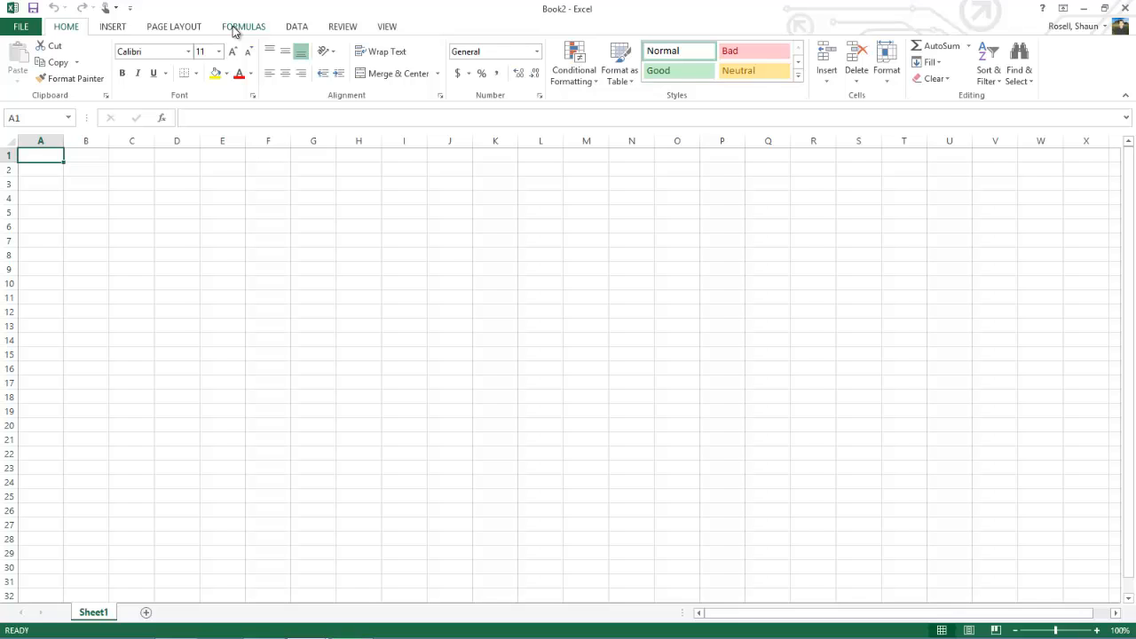
Step: Review the workbook's file information, followed by the available Insert and Formulas commands
click(13, 31)
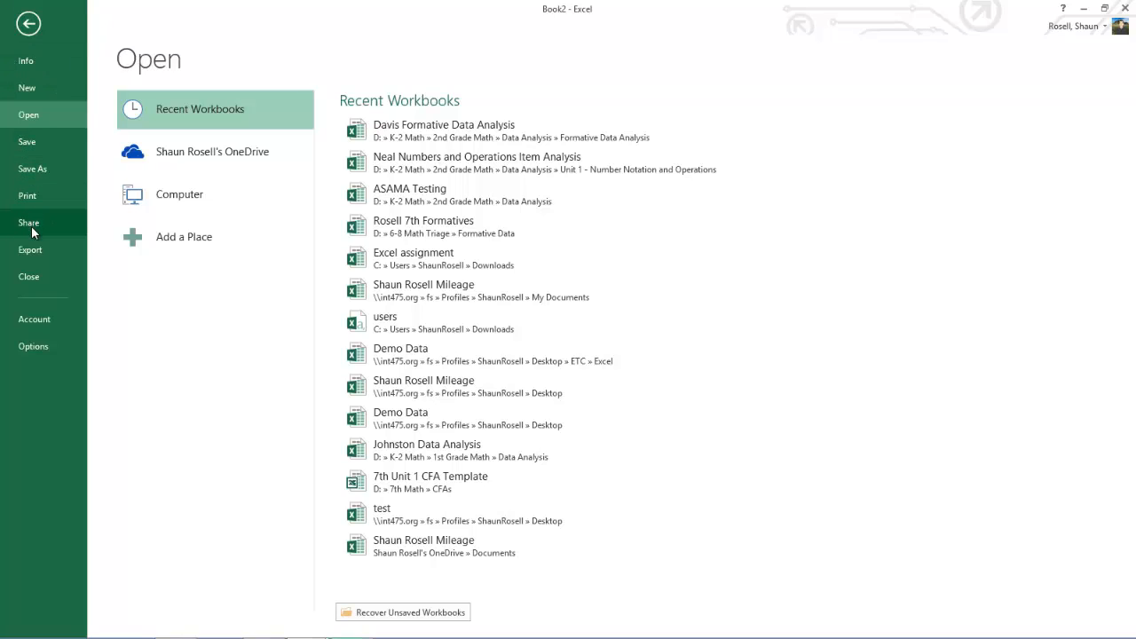
click(25, 64)
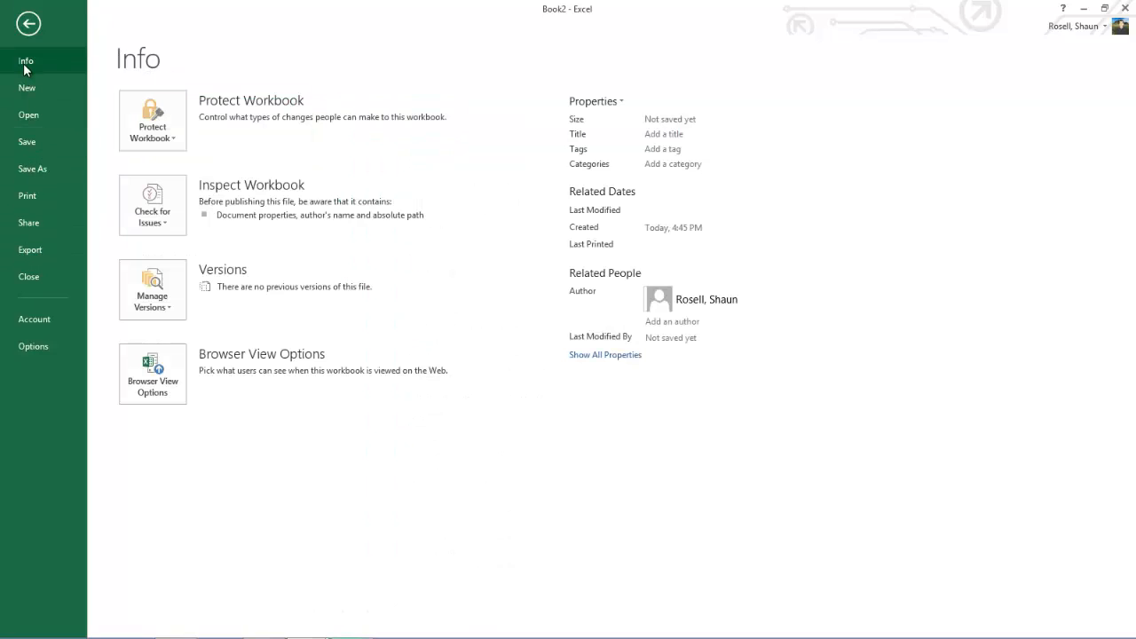
click(29, 25)
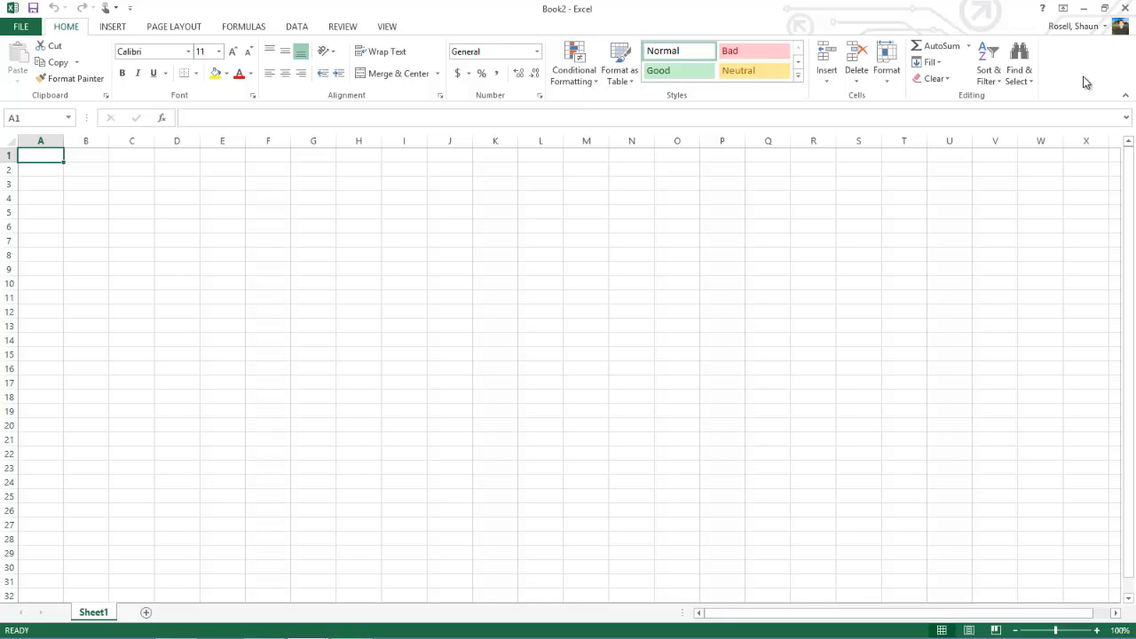
click(102, 31)
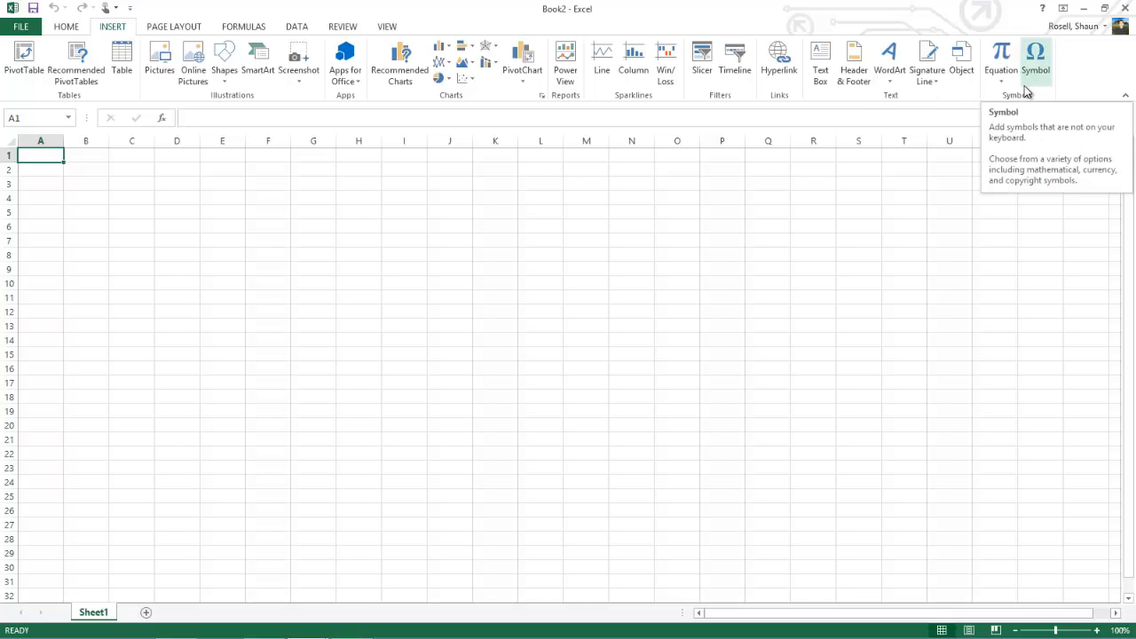
click(252, 27)
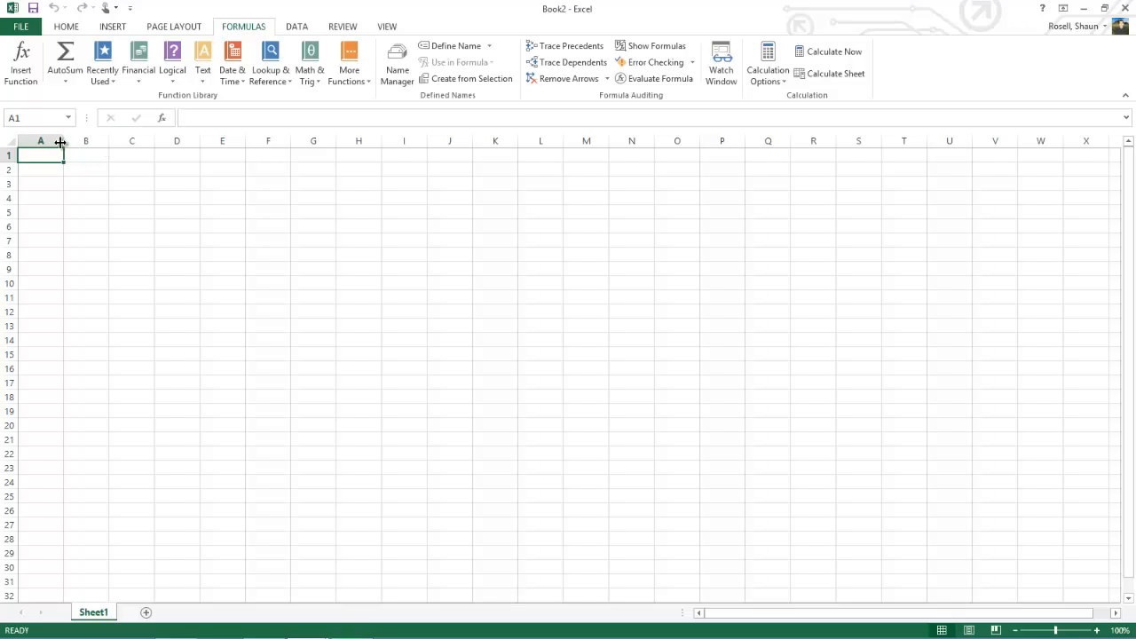
Step: Select cell B3, the whole of column C, row 5 and cell C6 in turn
click(80, 185)
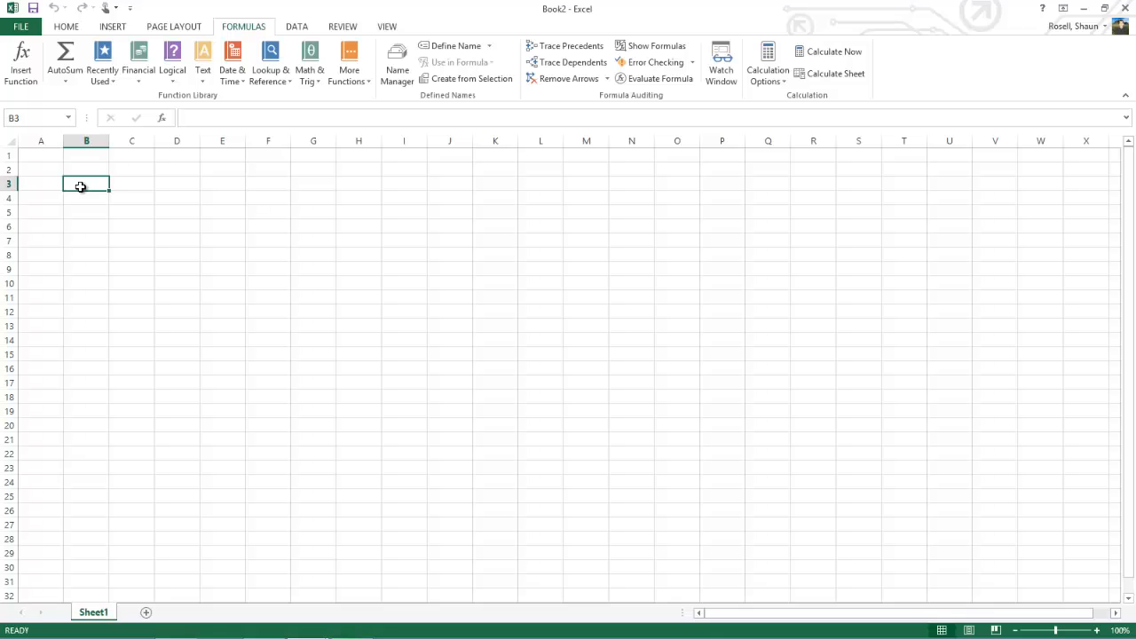
click(124, 140)
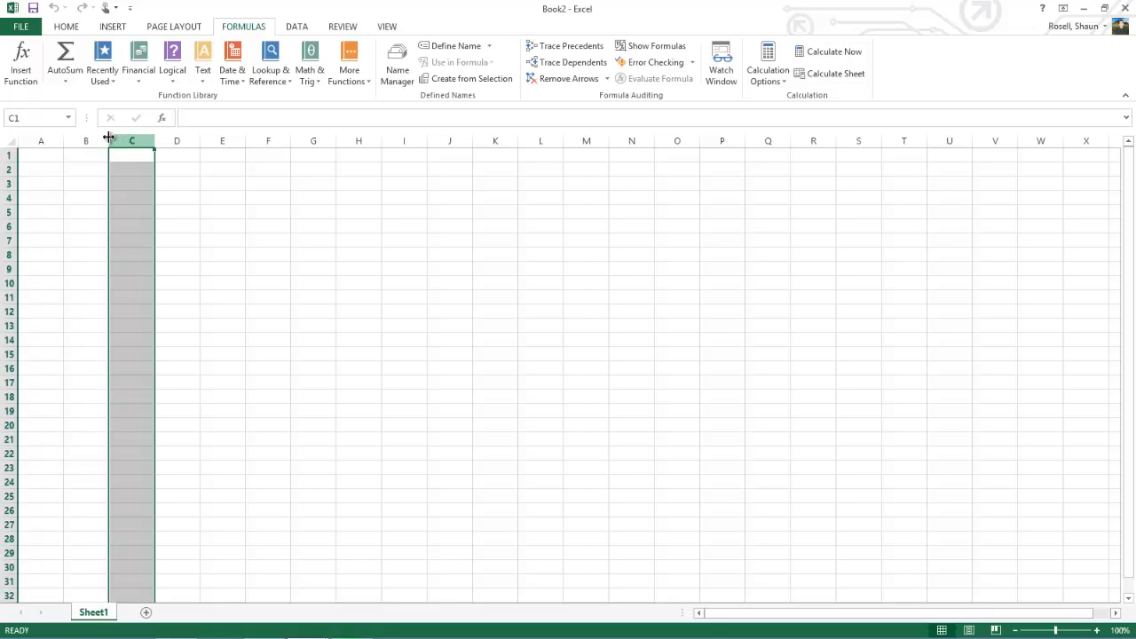
click(8, 213)
click(146, 227)
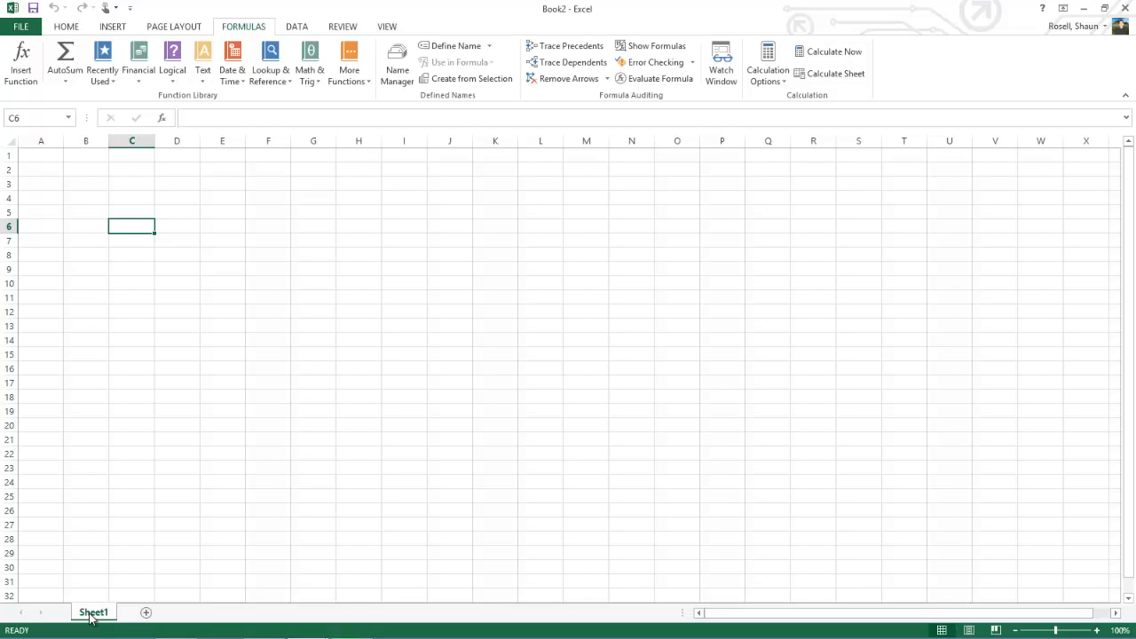
Step: Enter the column headings Sport, Males and Females in cells A1 to C1
click(47, 163)
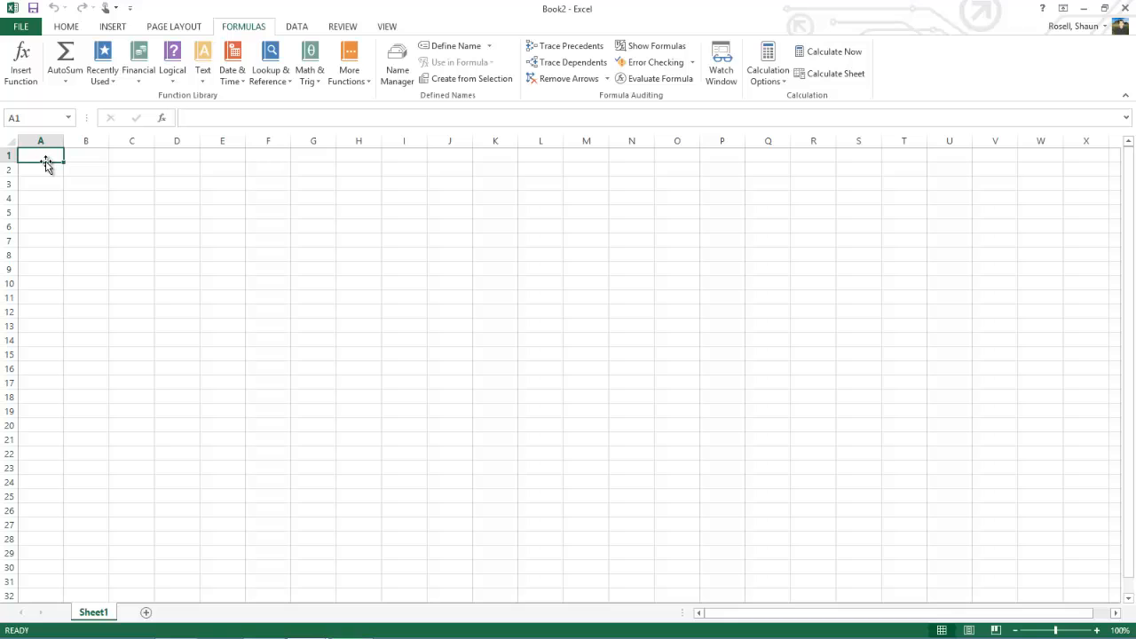
text(Sport)
key(Tab)
text(M)
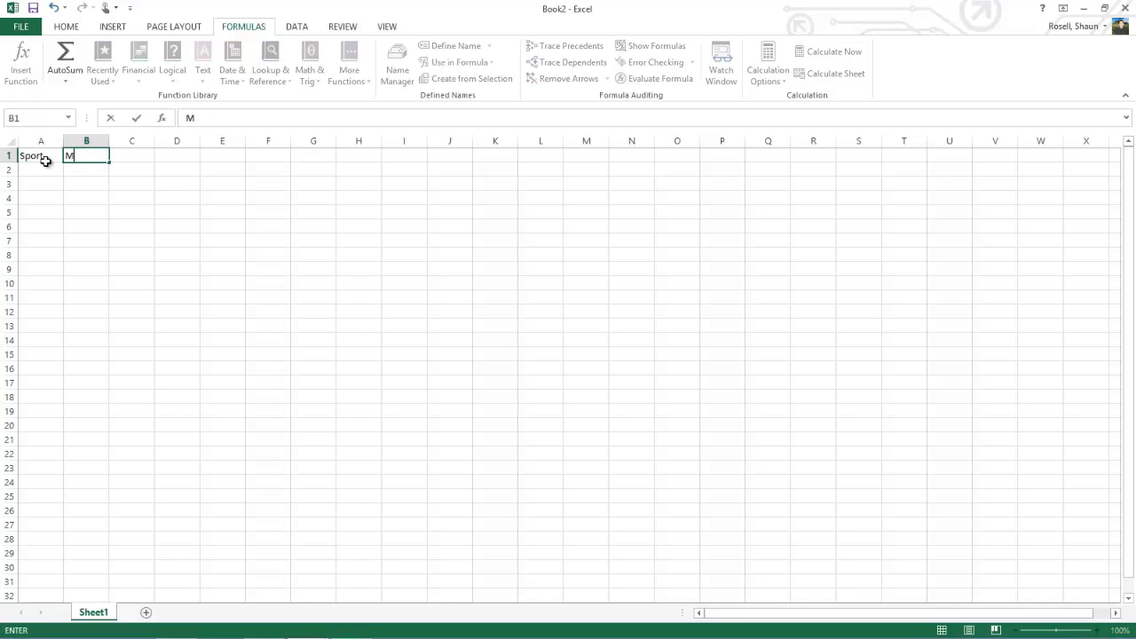
text(ales)
key(Tab)
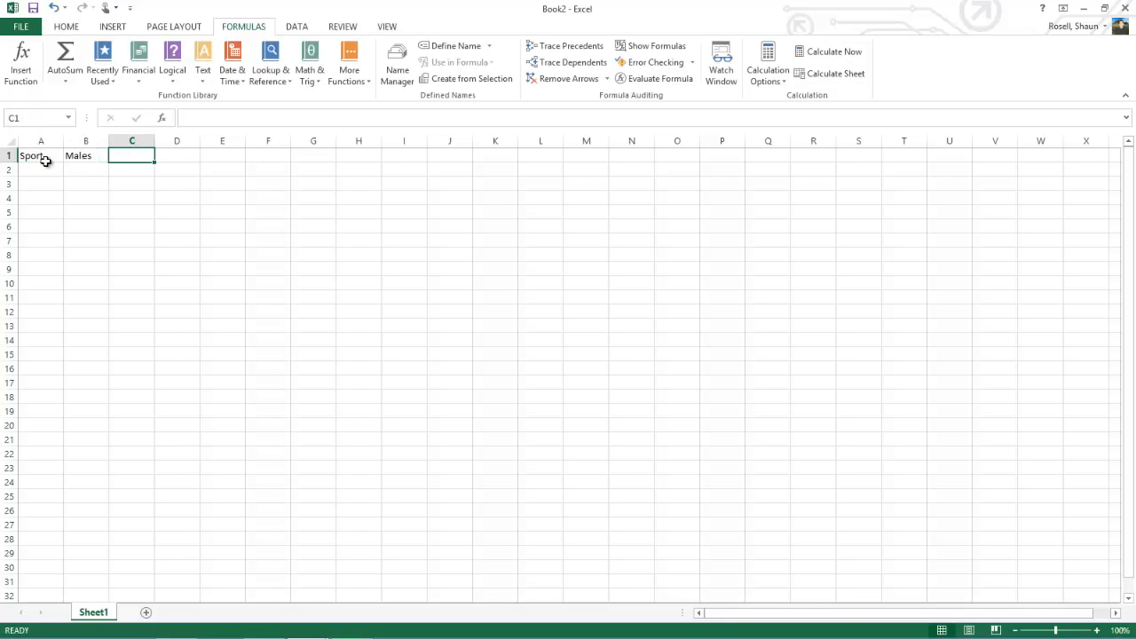
text(Females)
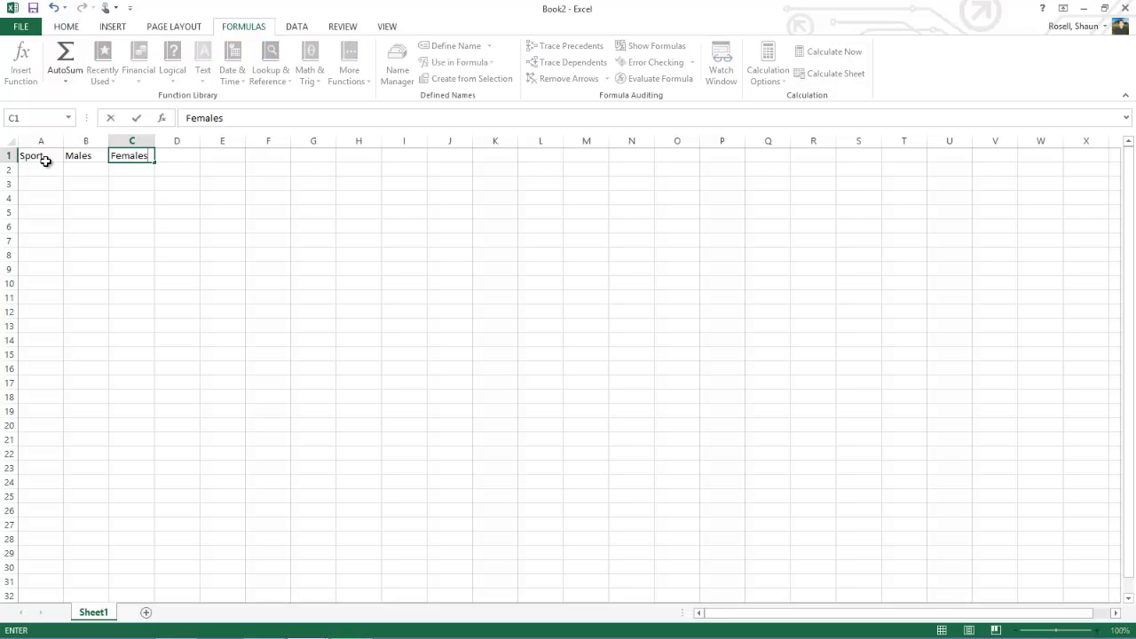
key(Return)
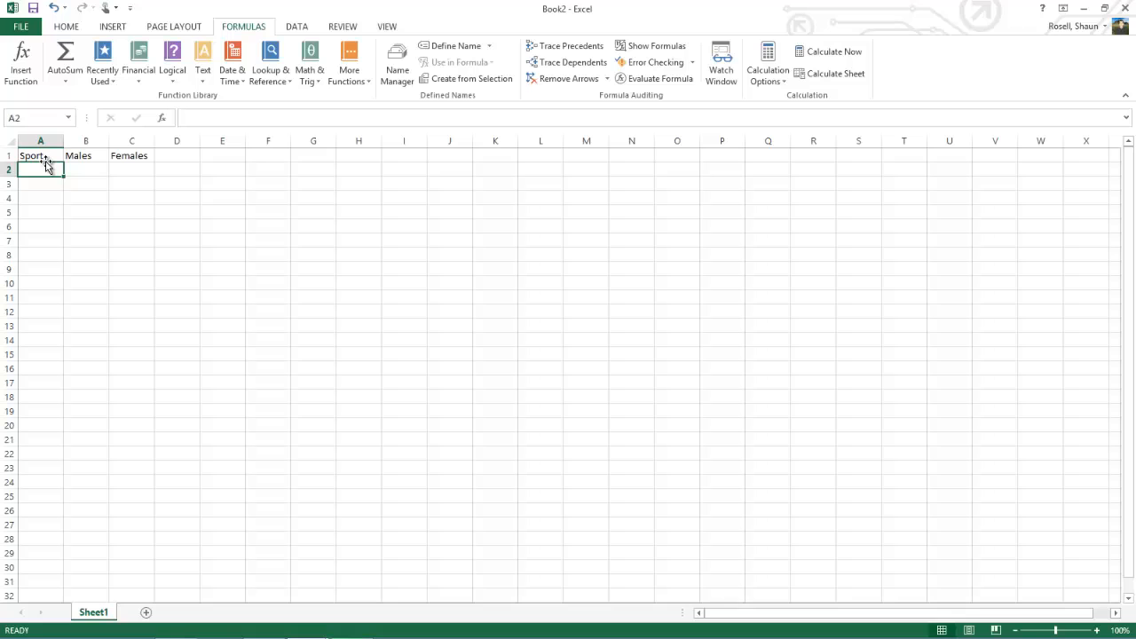
Step: List Football, Basketball, Soccer and Baseball under the Sport heading in cells A2 to A5
text(Foot)
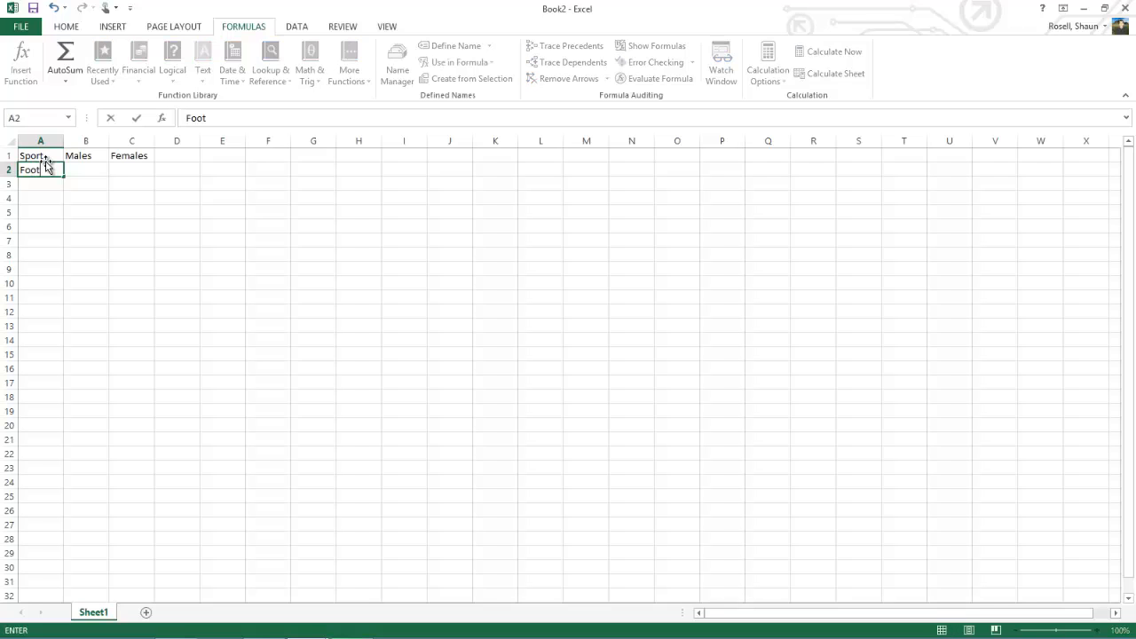
text(ball)
key(Return)
text(Ba)
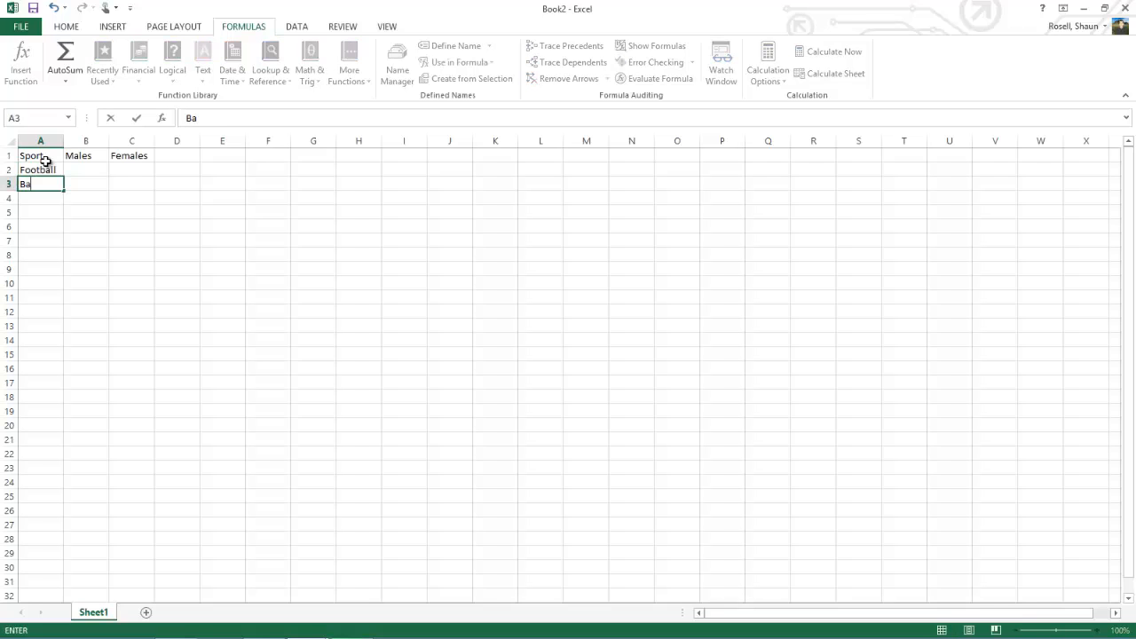
text(sketball)
key(Return)
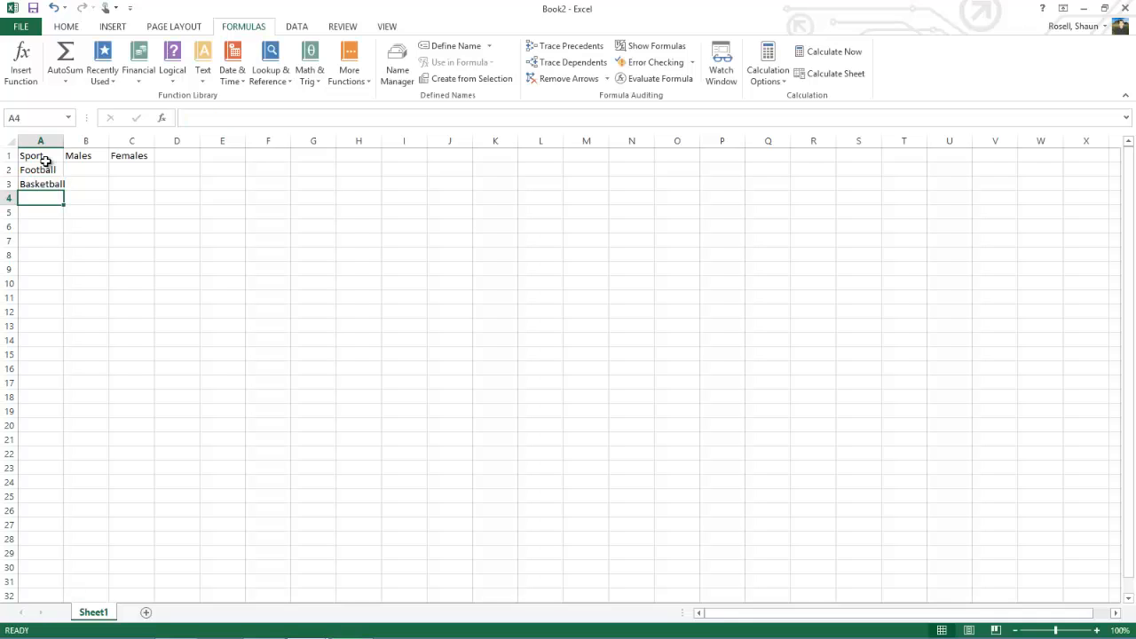
text(Soccer)
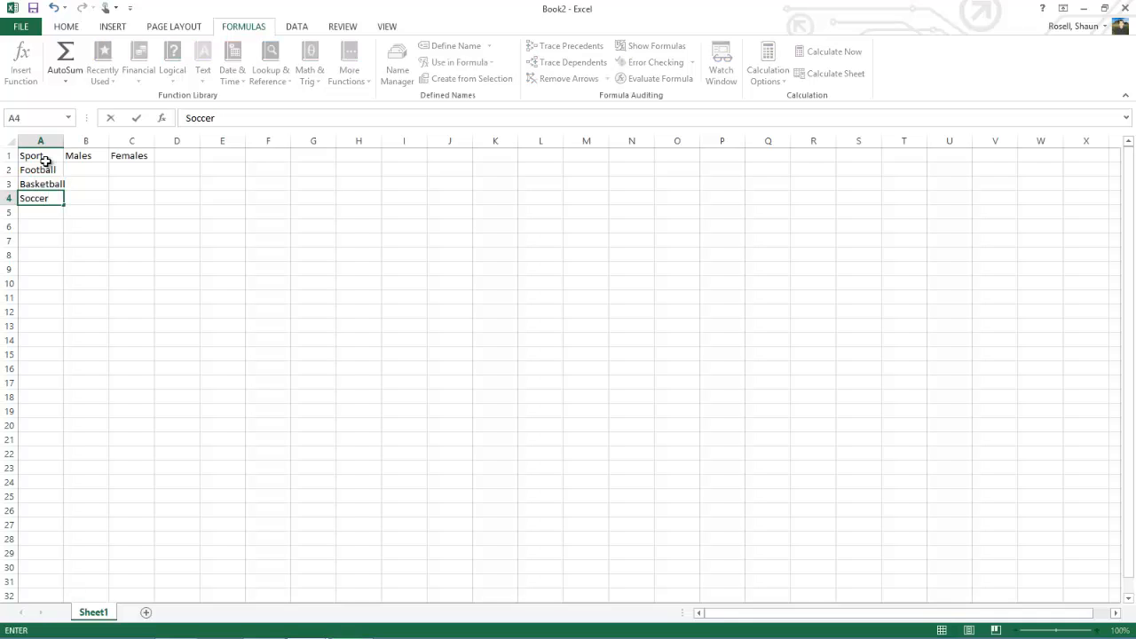
key(Return)
text(Base)
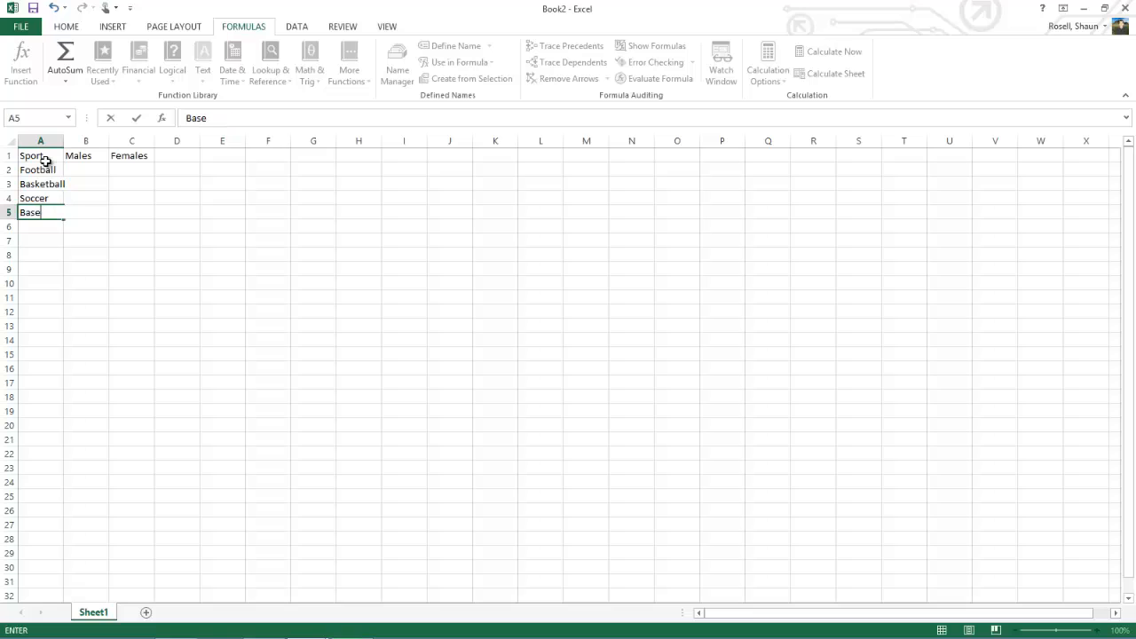
text(ball)
Step: Enter 223 males and 38 females for Football, and 200 males and 180 females for Basketball
click(78, 169)
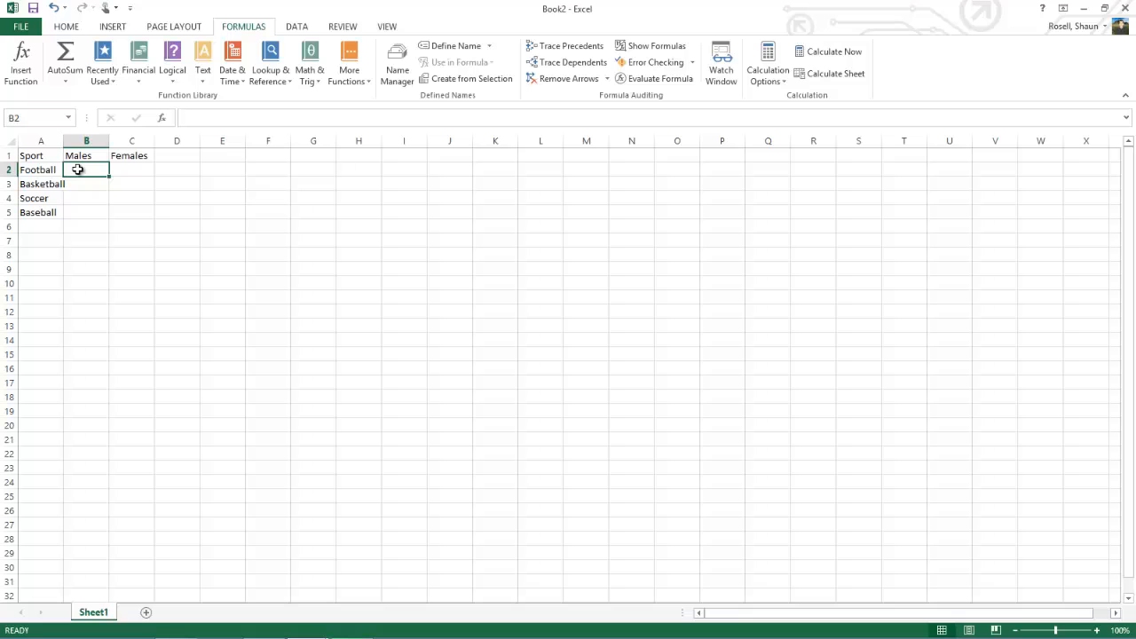
text(223)
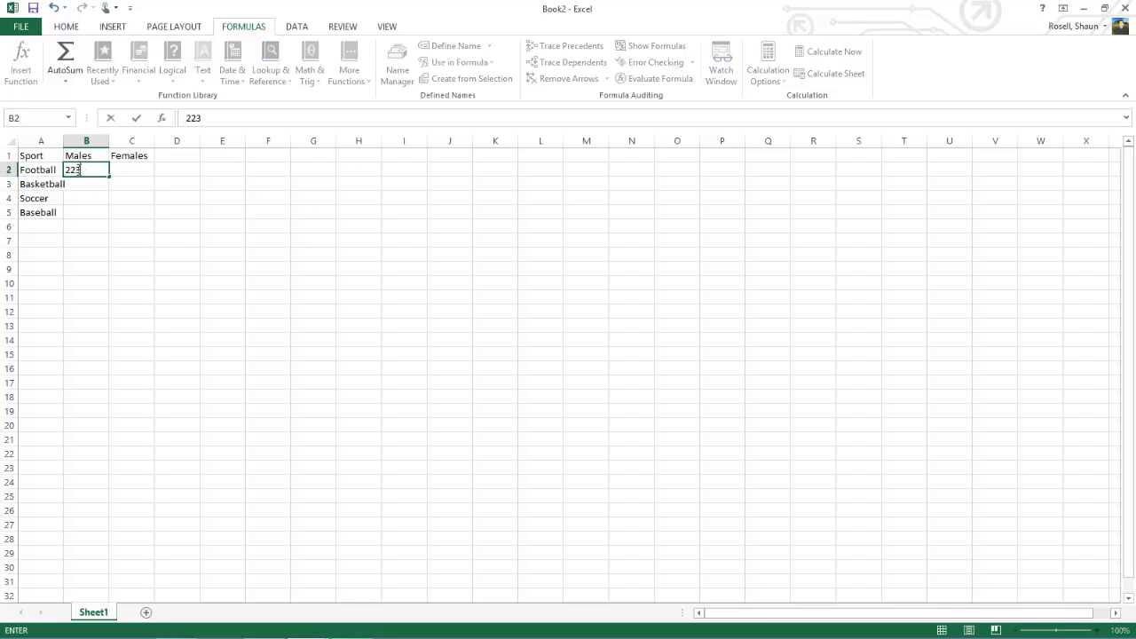
key(Tab)
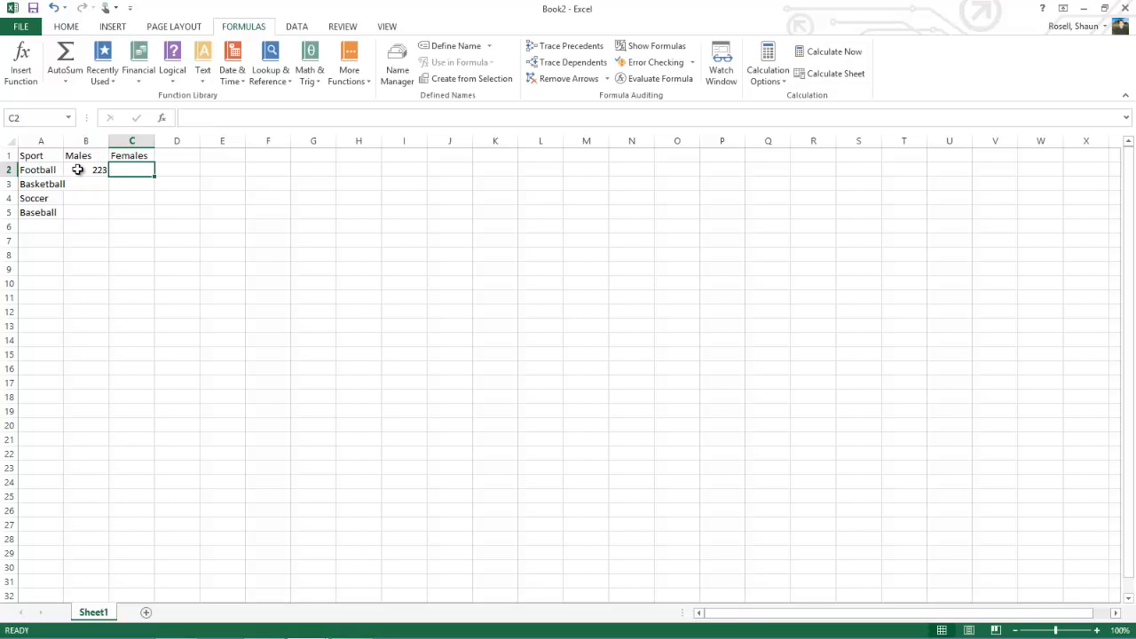
text(38)
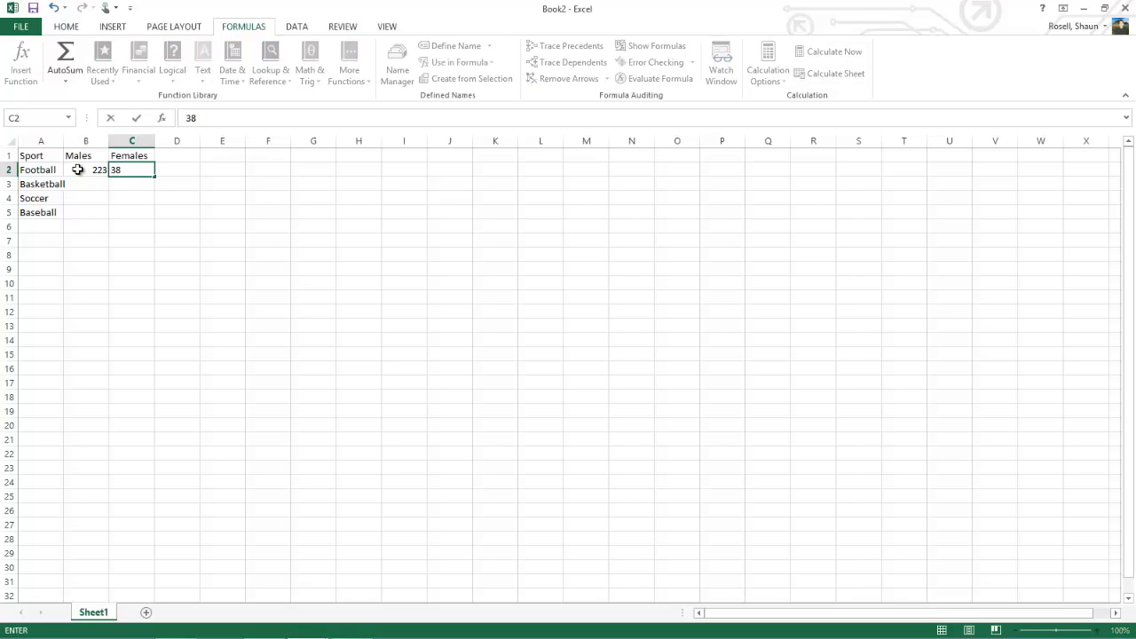
key(Return)
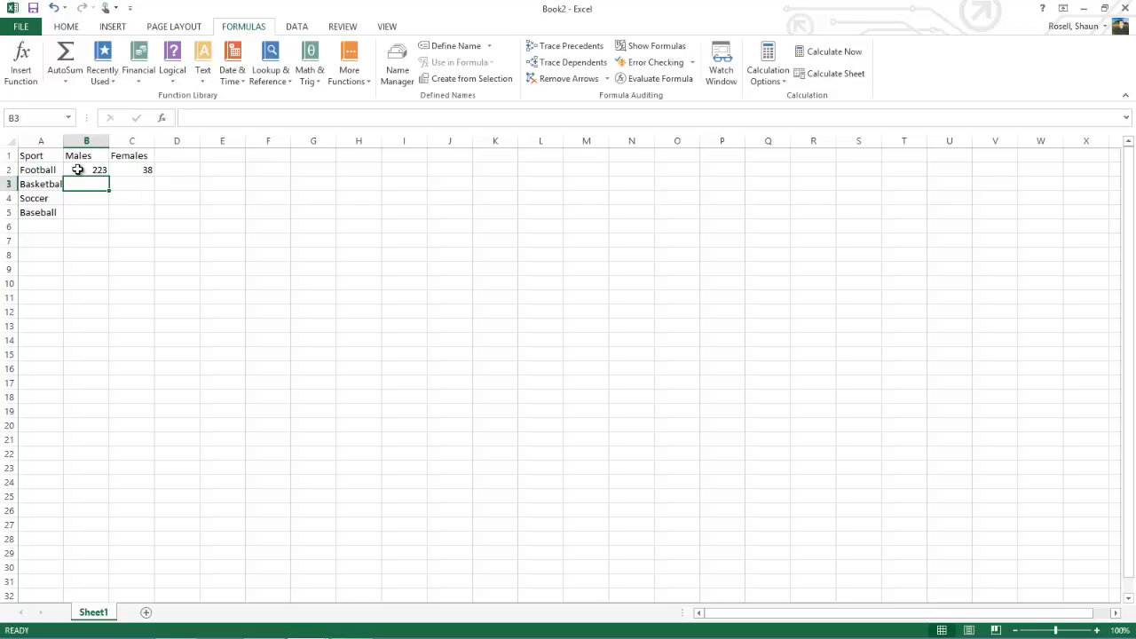
text(200)
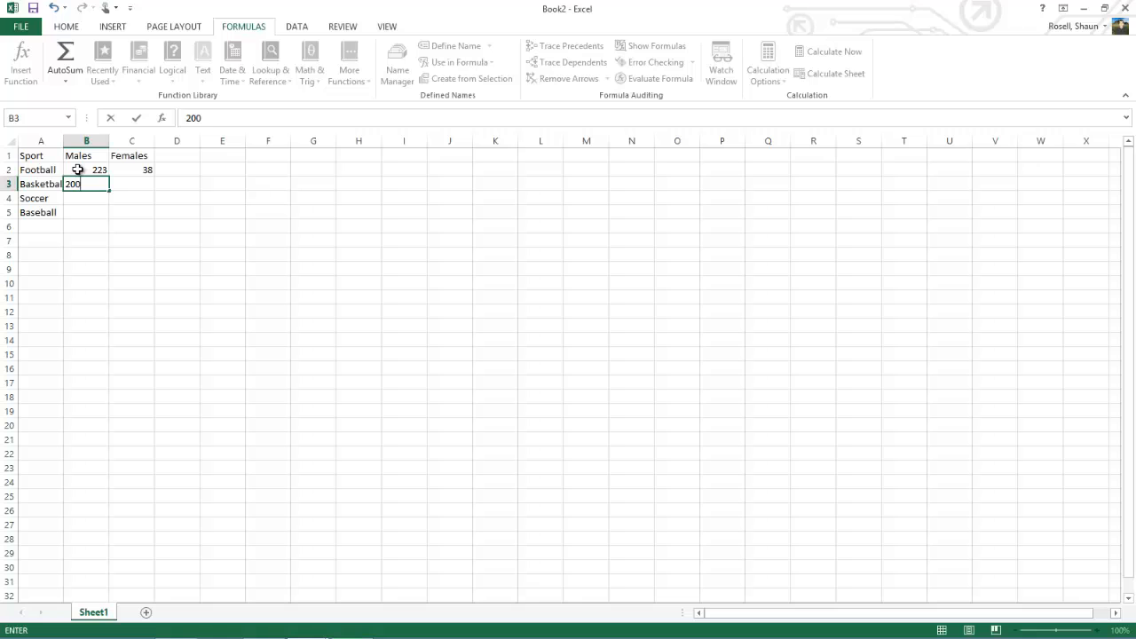
key(Tab)
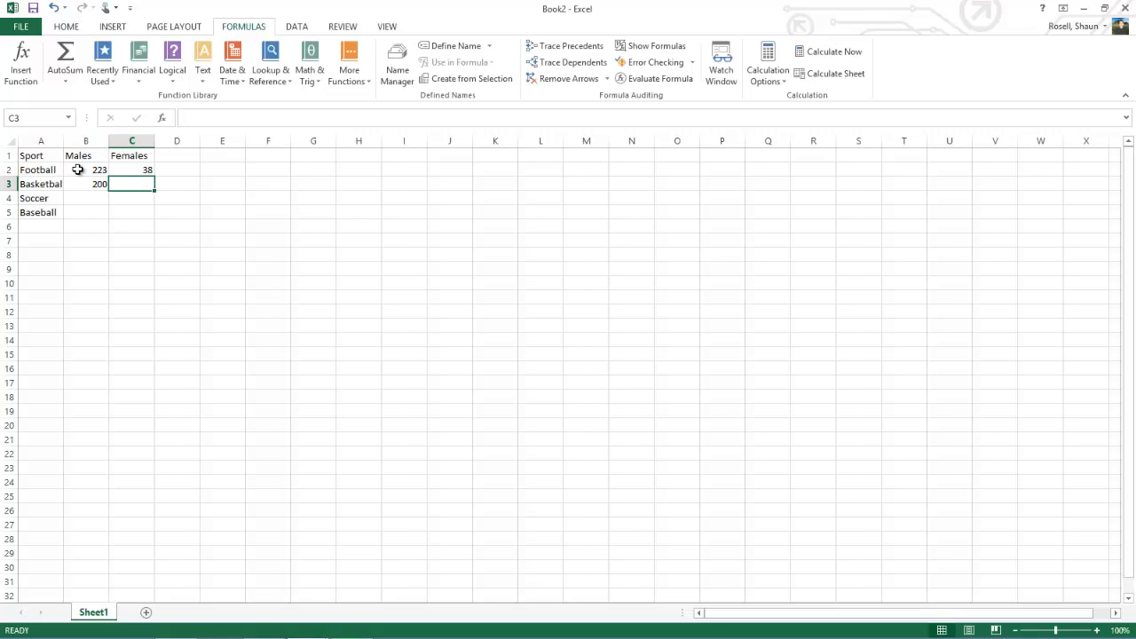
text(18)
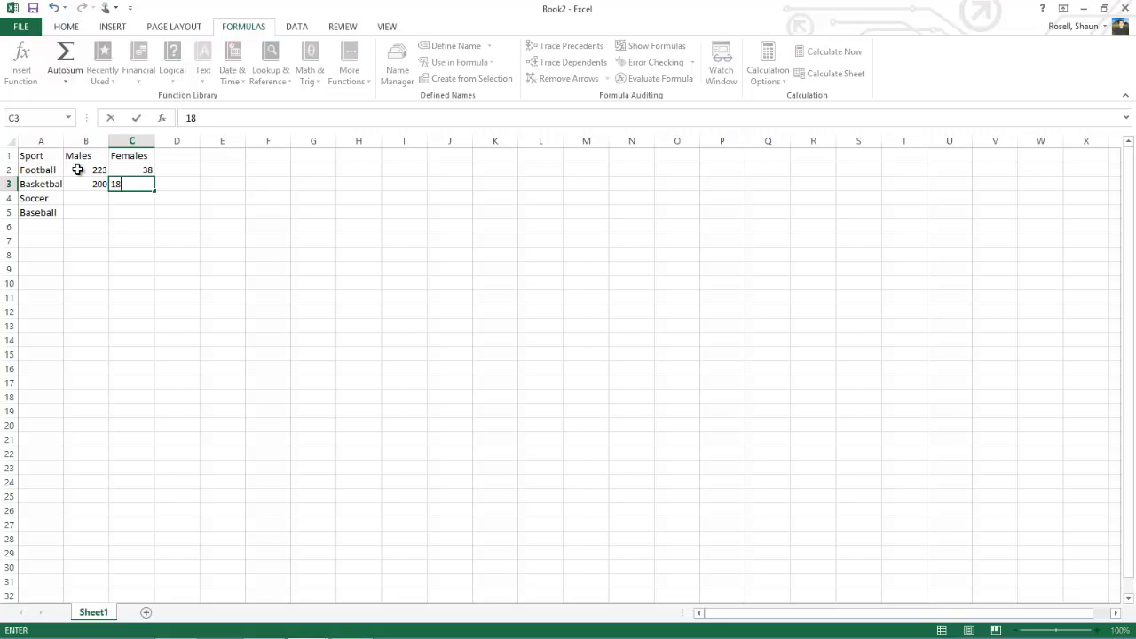
text(0)
key(Return)
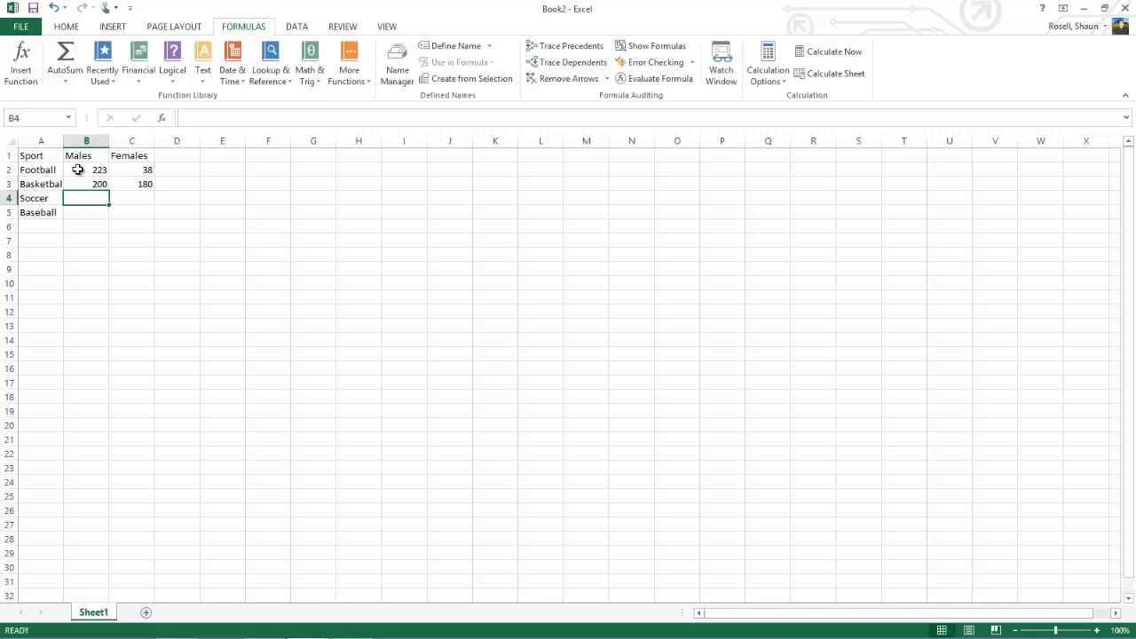
Step: Enter 86 males and 105 females for Soccer, and 83 males and 42 females for Baseball
text(86)
key(Tab)
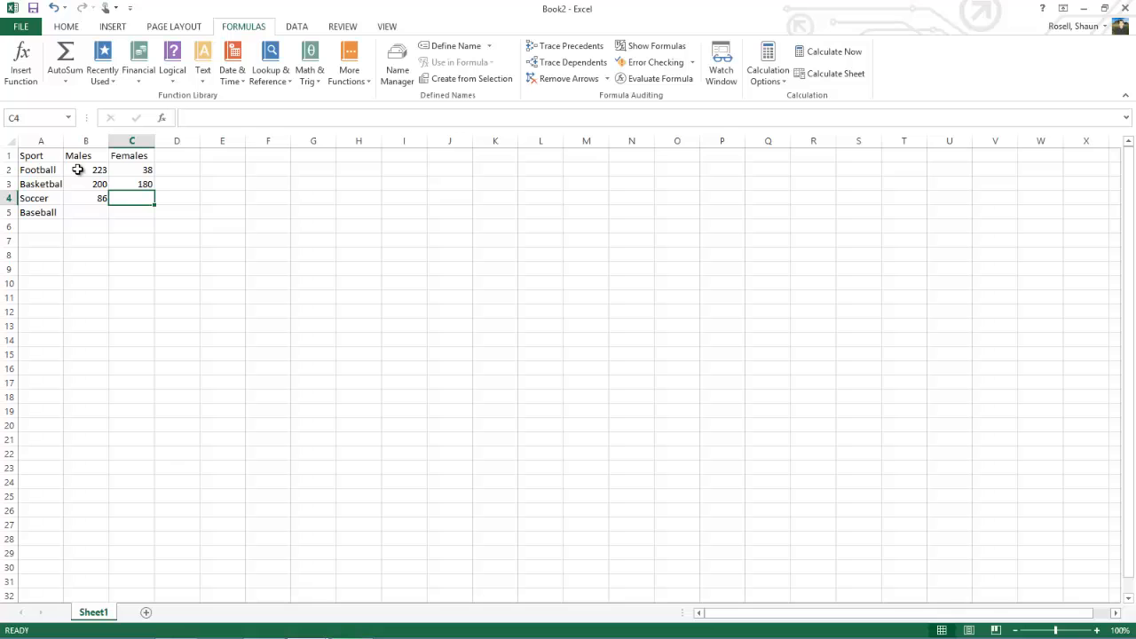
text(105)
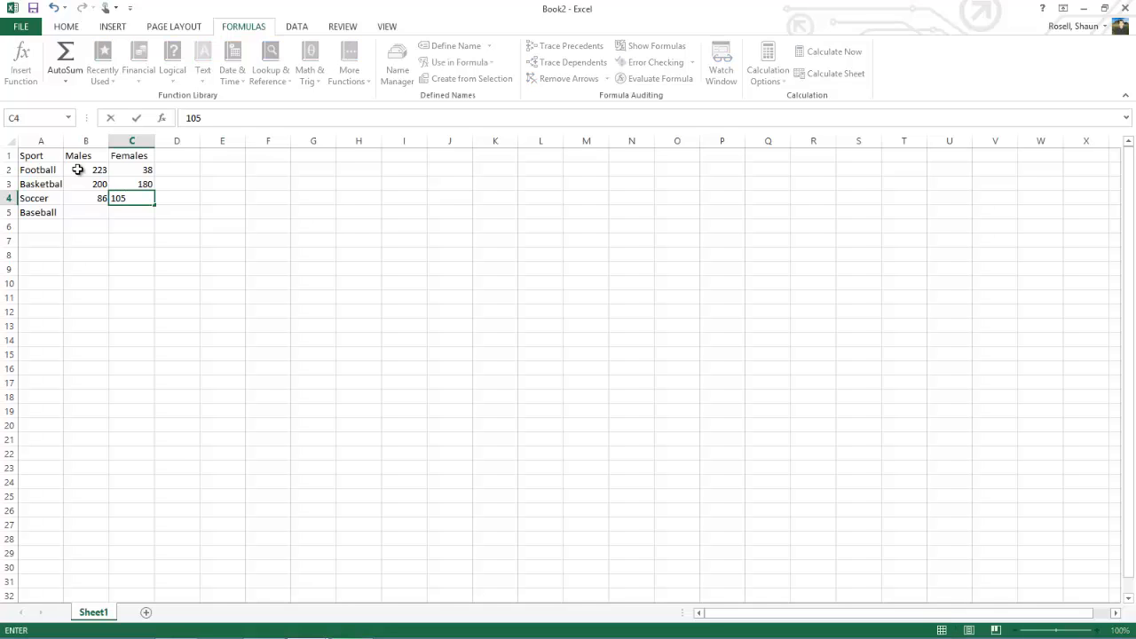
key(Return)
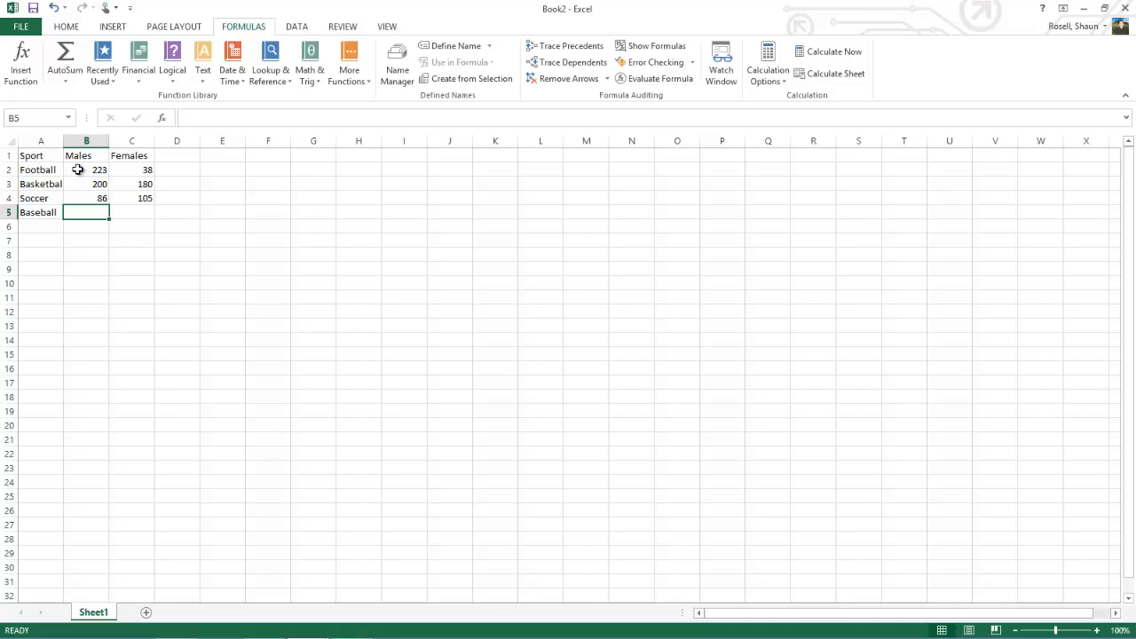
text(83)
key(Tab)
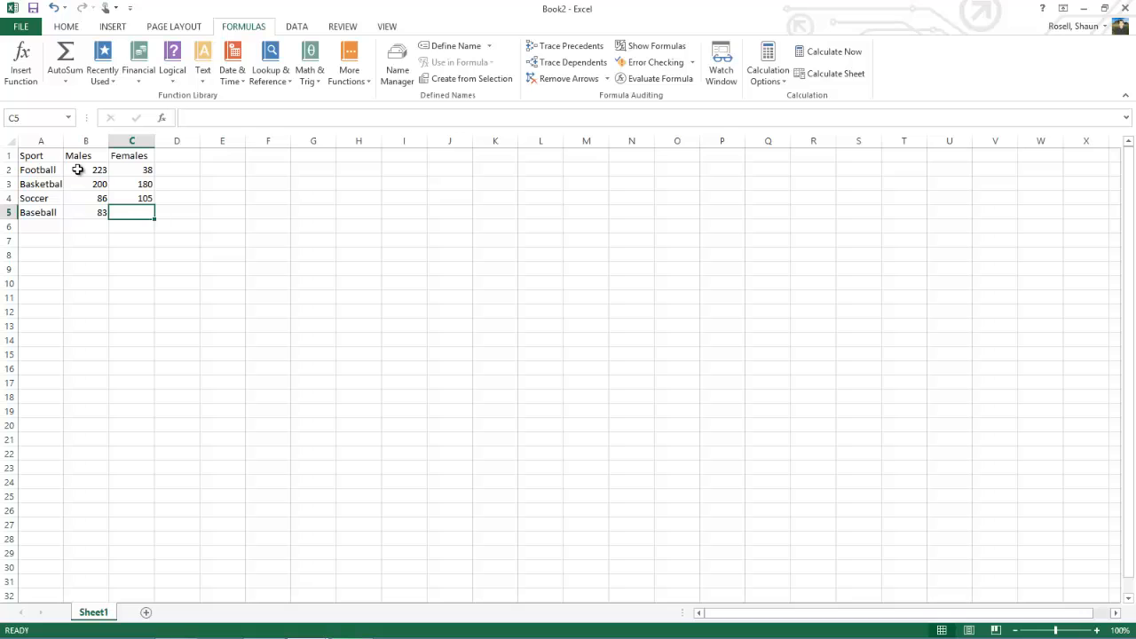
text(42)
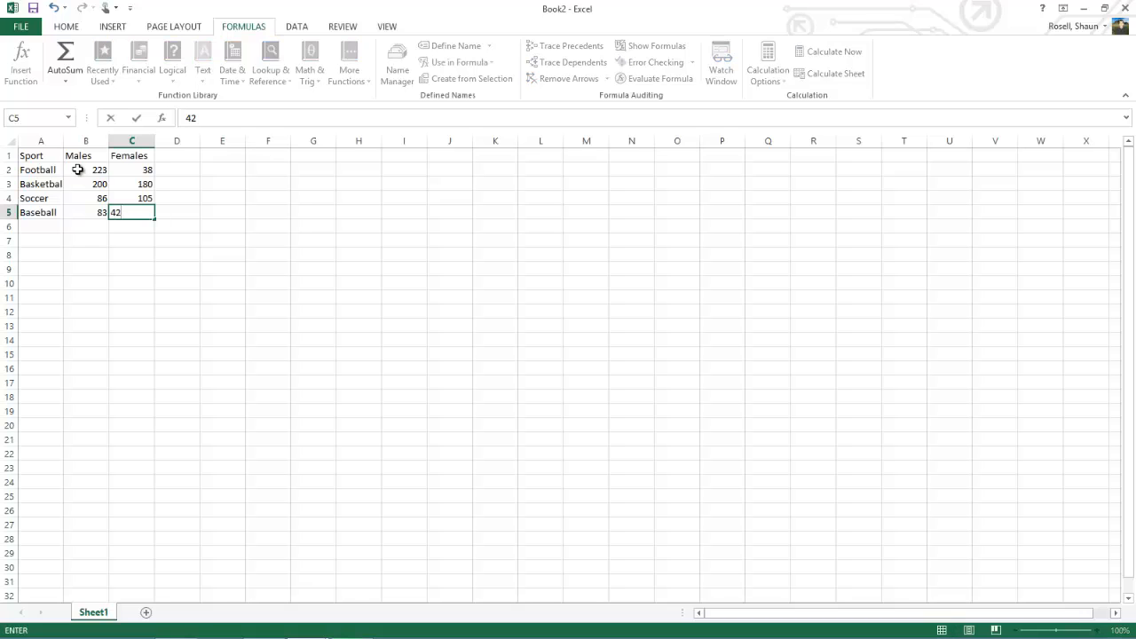
key(Return)
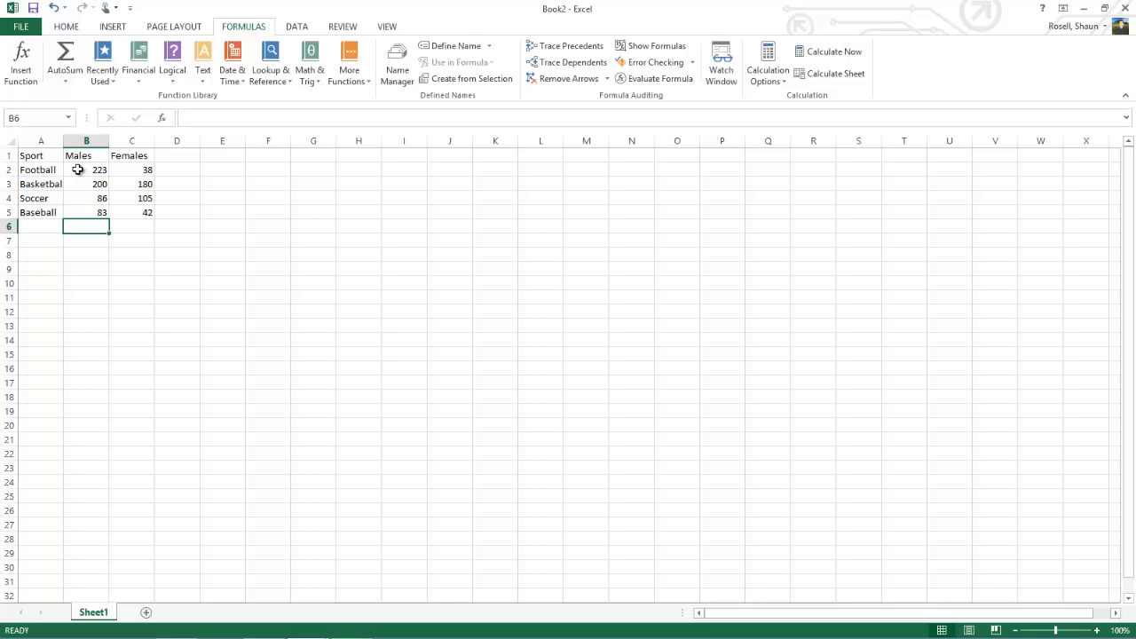
Step: Label cell A6 and cell D1 as Total for the table's sum row and sum column
click(47, 228)
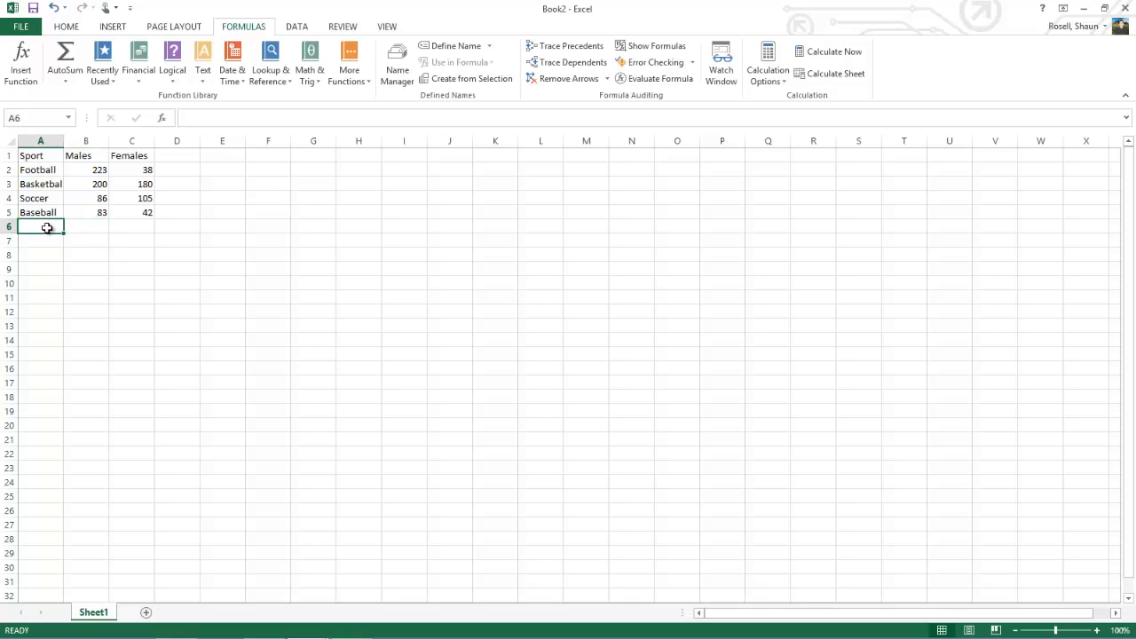
text(Total)
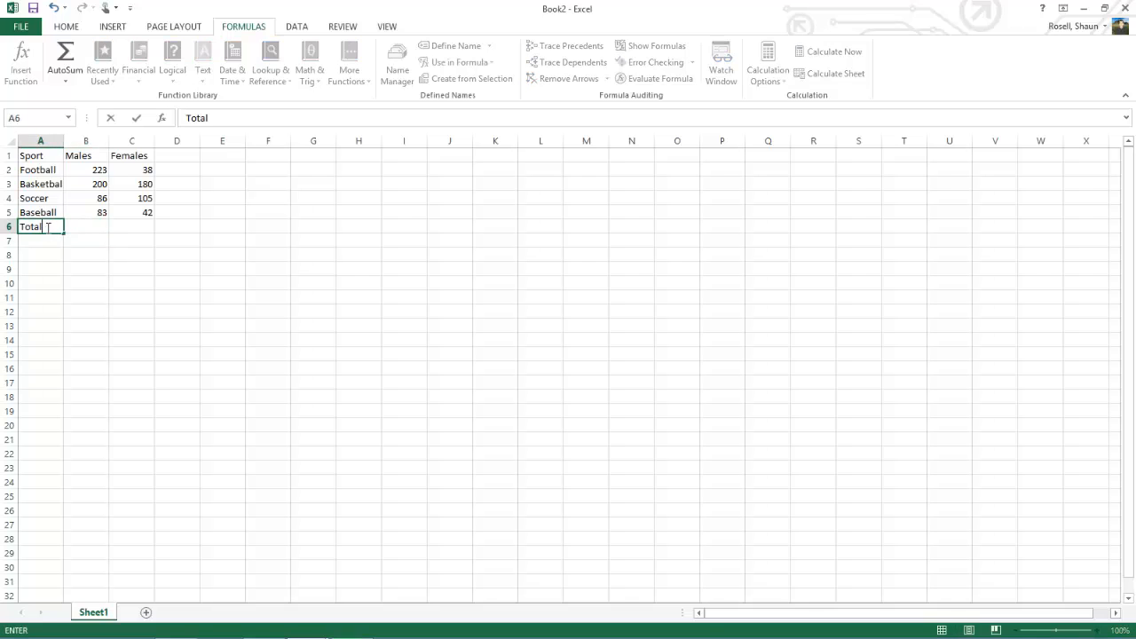
click(183, 157)
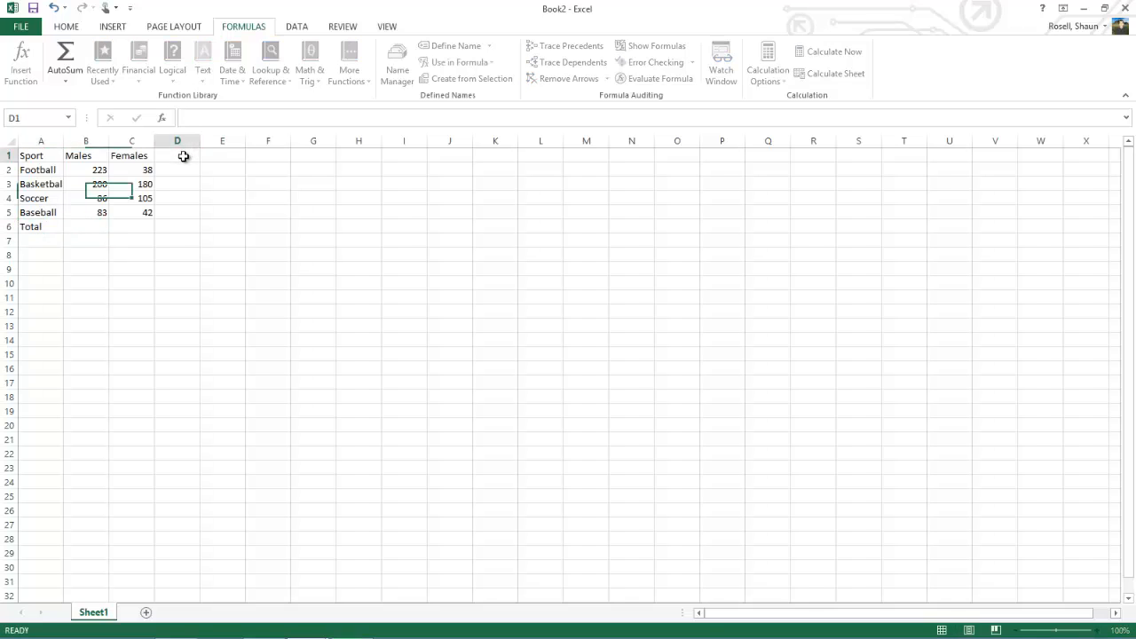
text(Total)
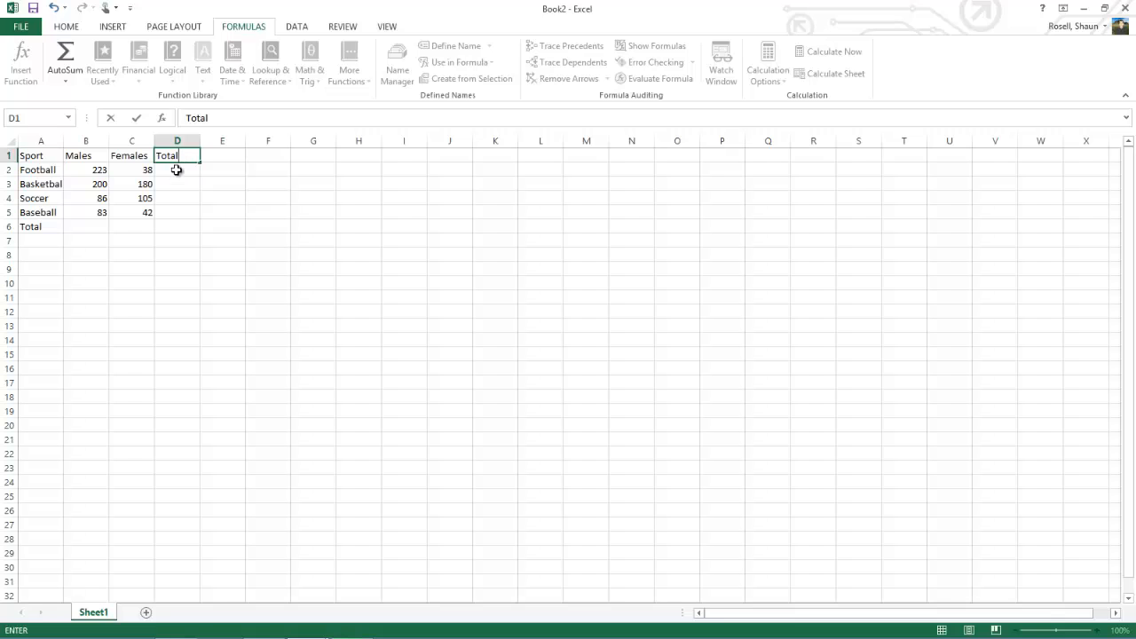
Step: Add up the Football males and females in cell D2 with AutoSum over B2:C2
click(177, 170)
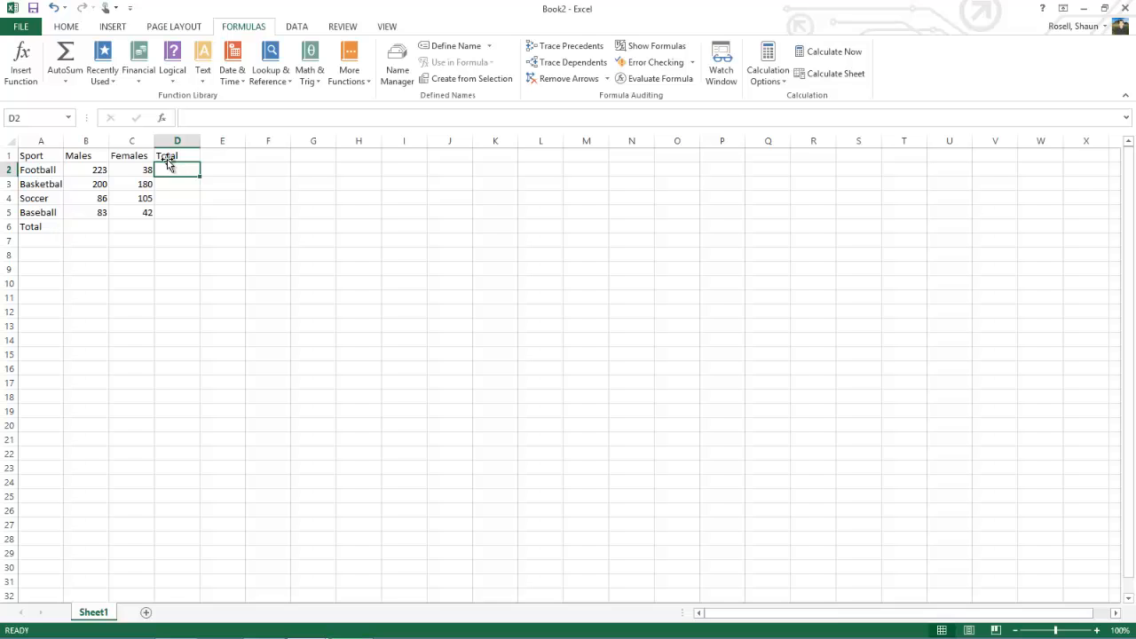
click(64, 59)
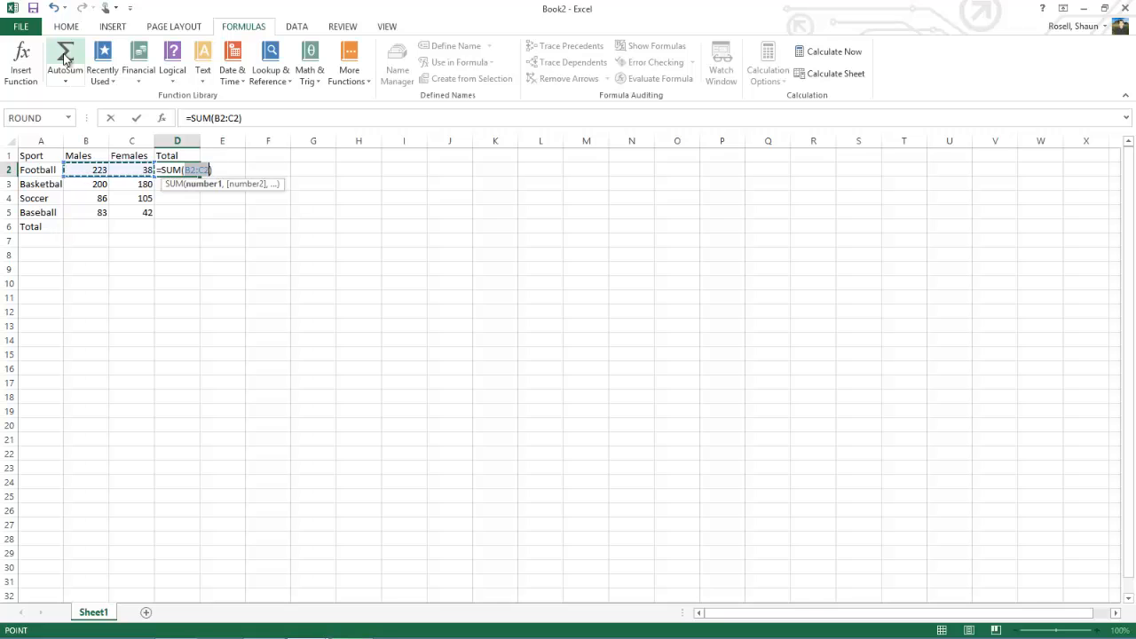
key(Return)
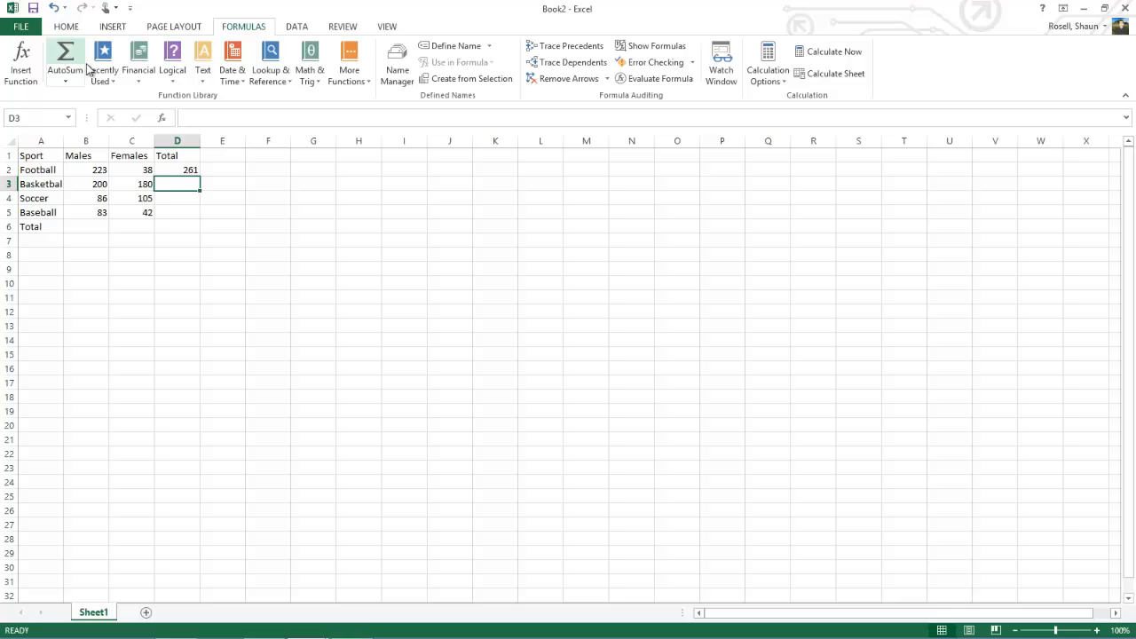
Step: Copy the Football total formula from D2 and paste it as formulas into D3 to D5
click(182, 169)
right_click(186, 168)
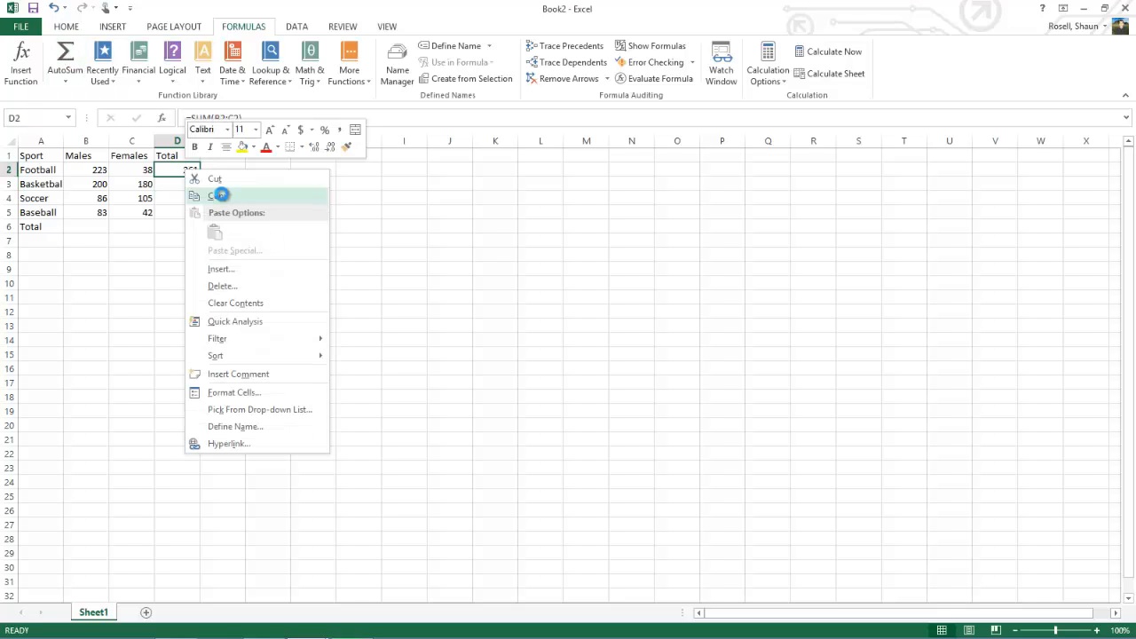
click(221, 194)
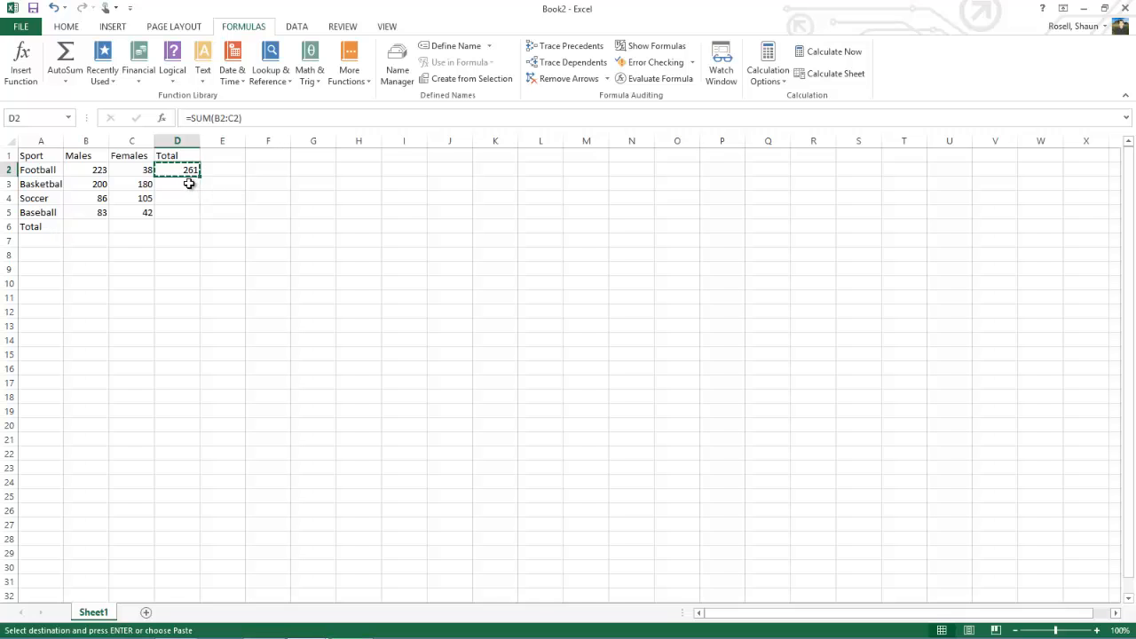
click(189, 184)
drag(189, 188, 186, 212)
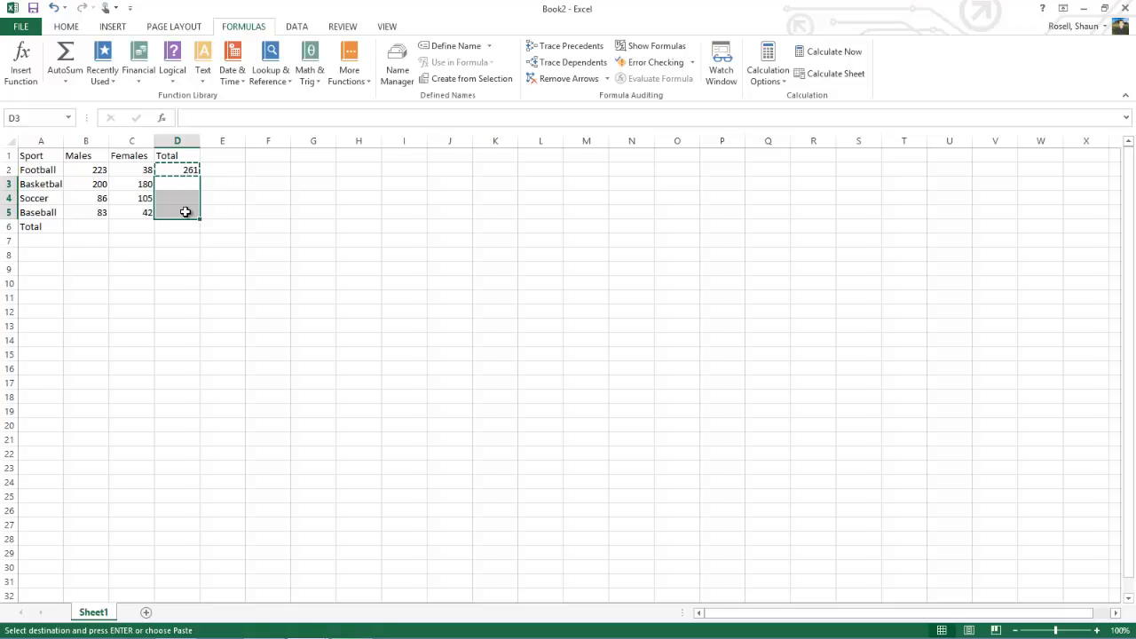
right_click(186, 214)
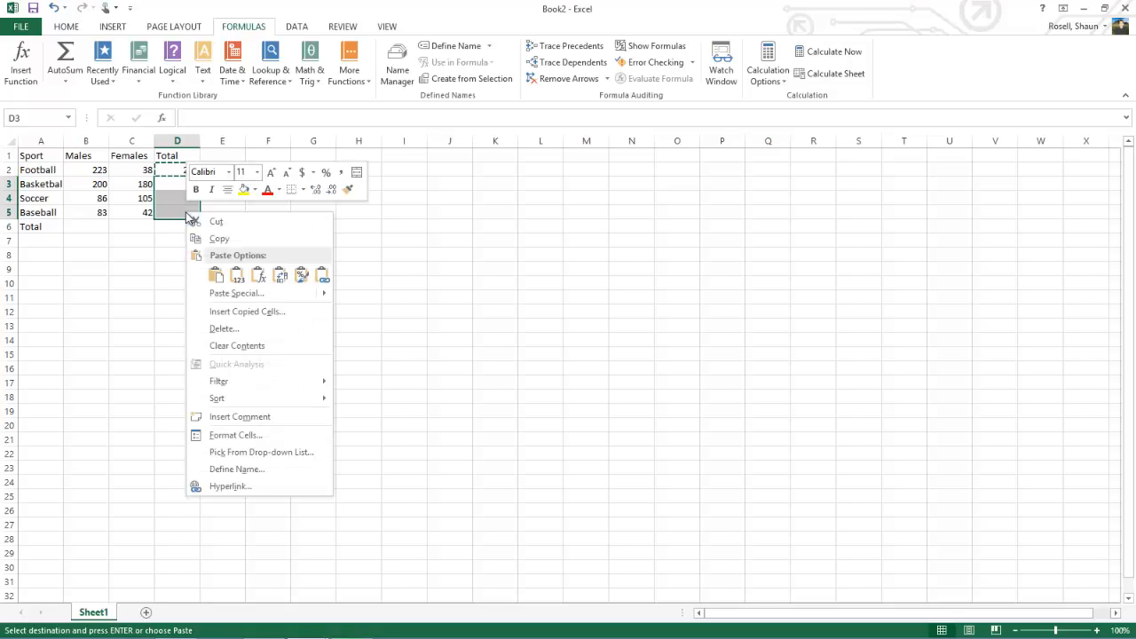
click(236, 276)
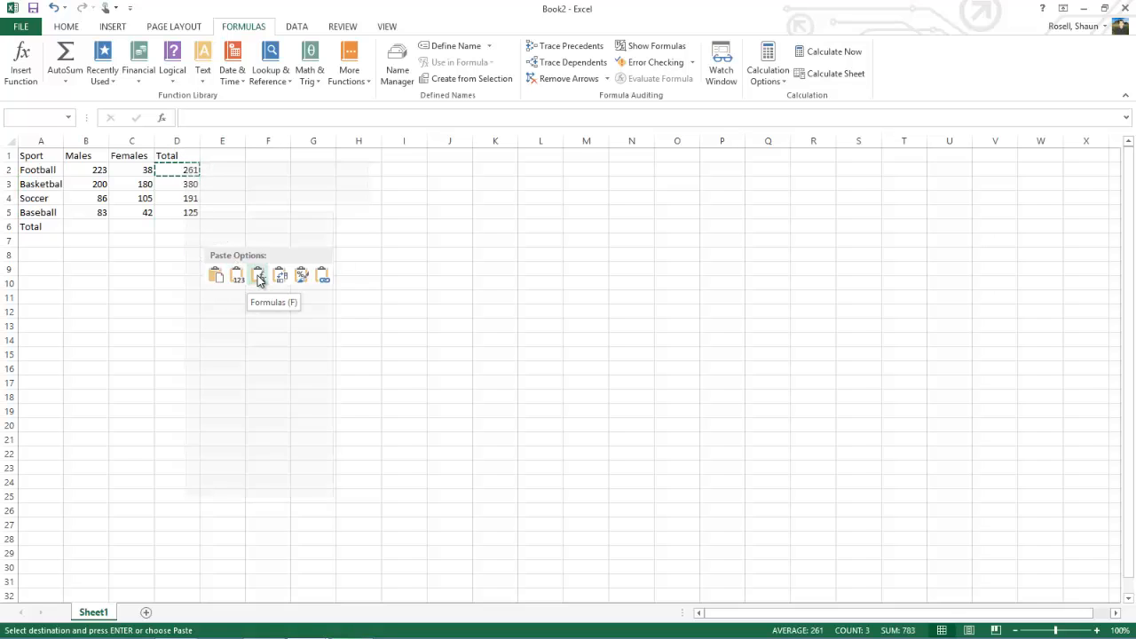
click(258, 278)
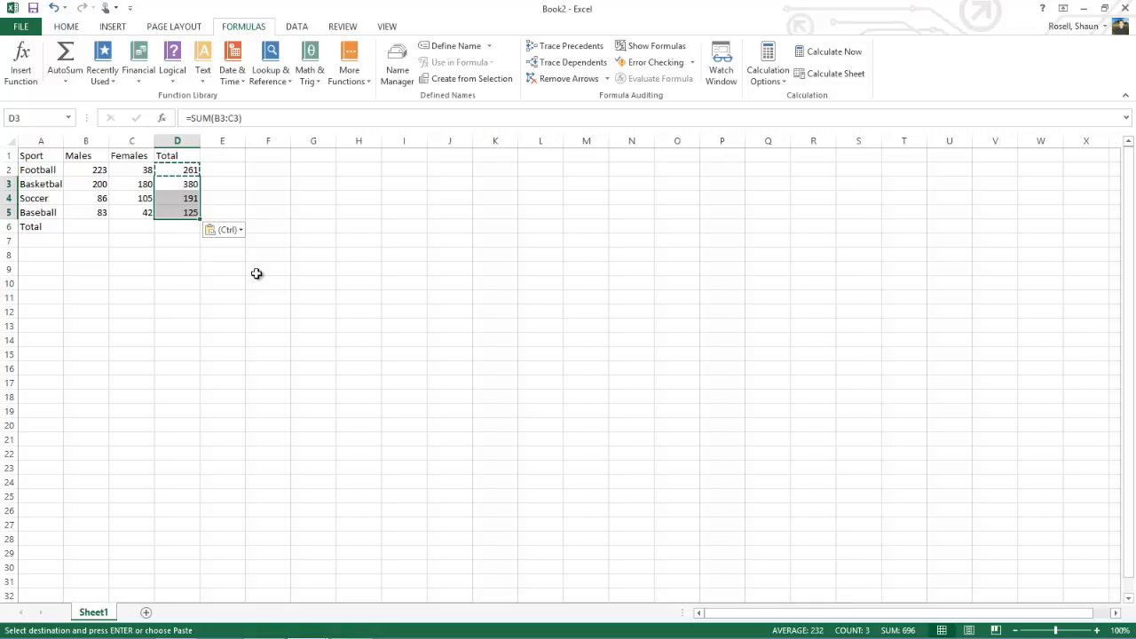
Step: Total the Males column in B6 and the Females column in C6 with AutoSum over rows 2 to 5
click(94, 227)
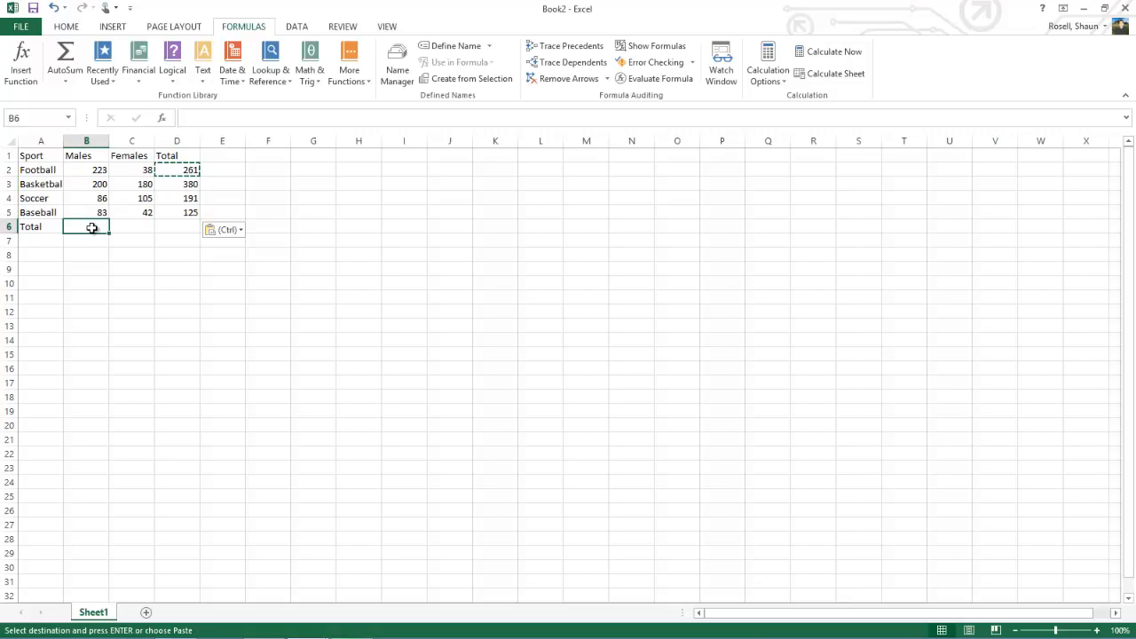
click(66, 56)
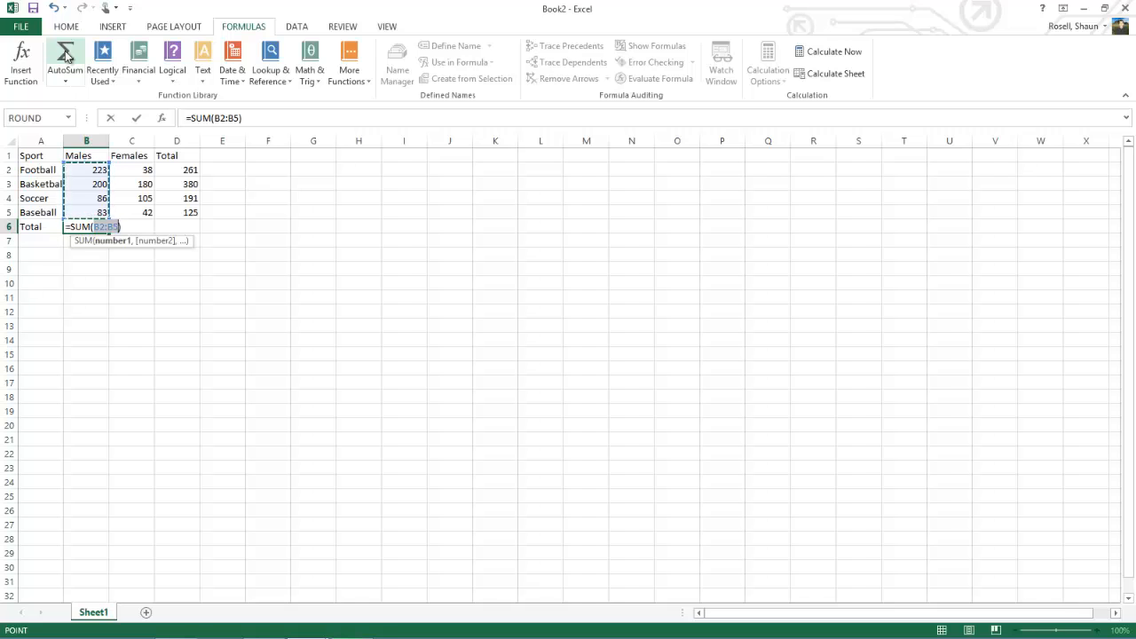
key(Return)
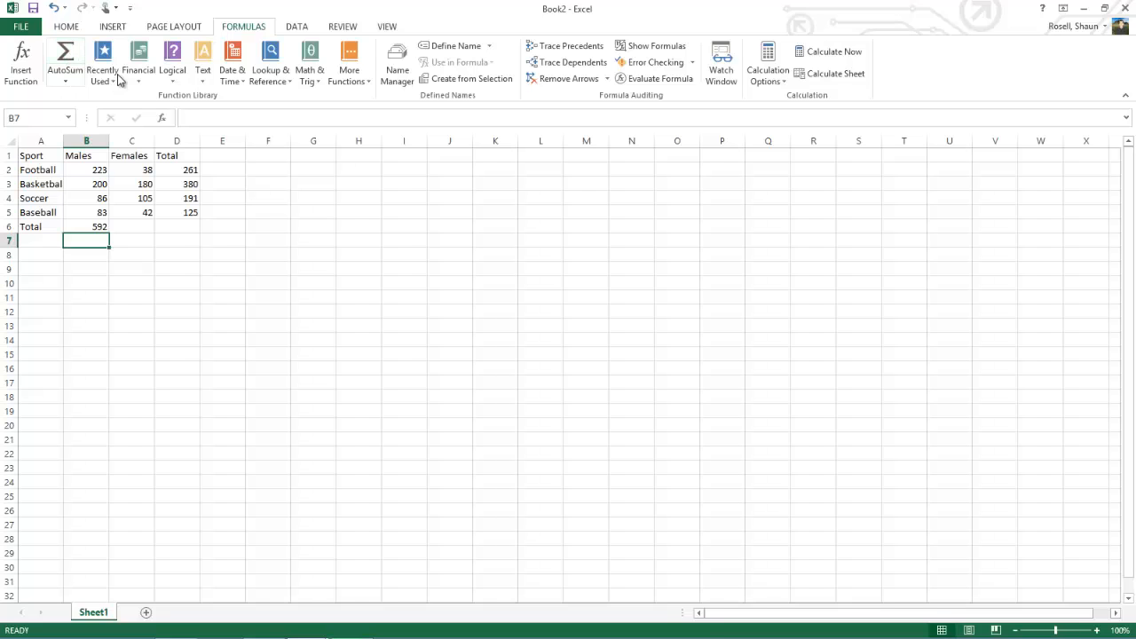
click(131, 225)
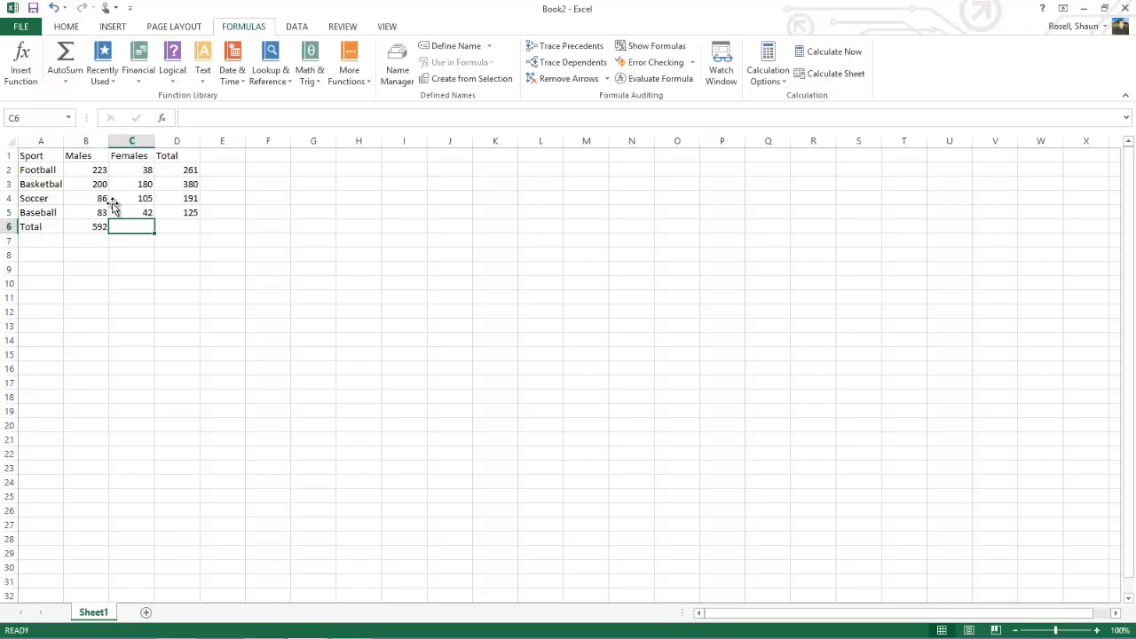
click(65, 55)
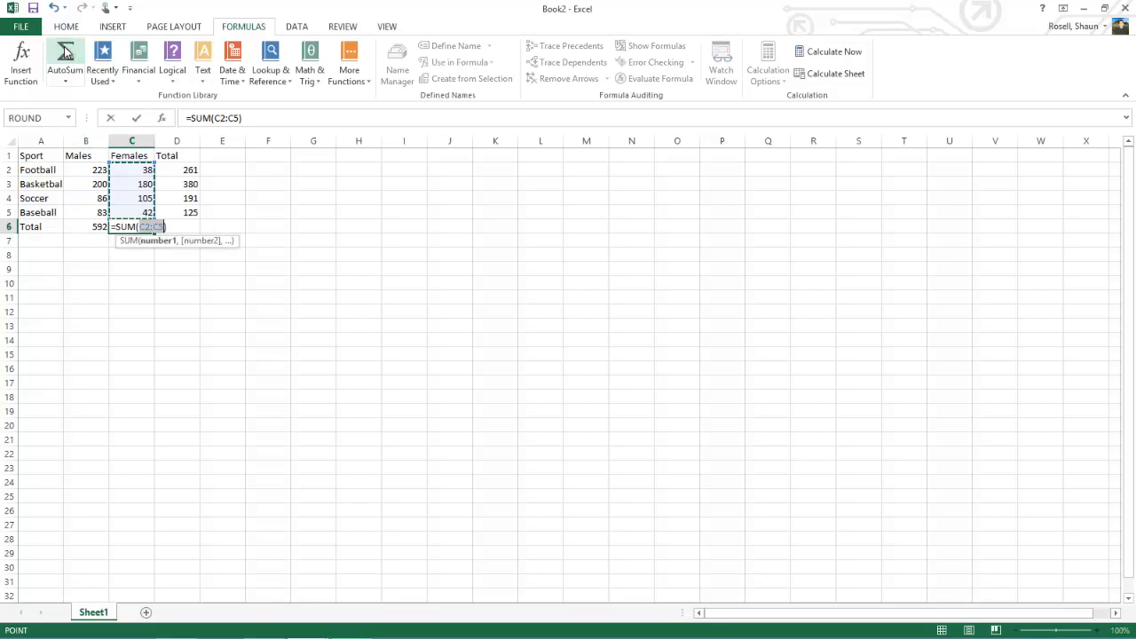
key(Return)
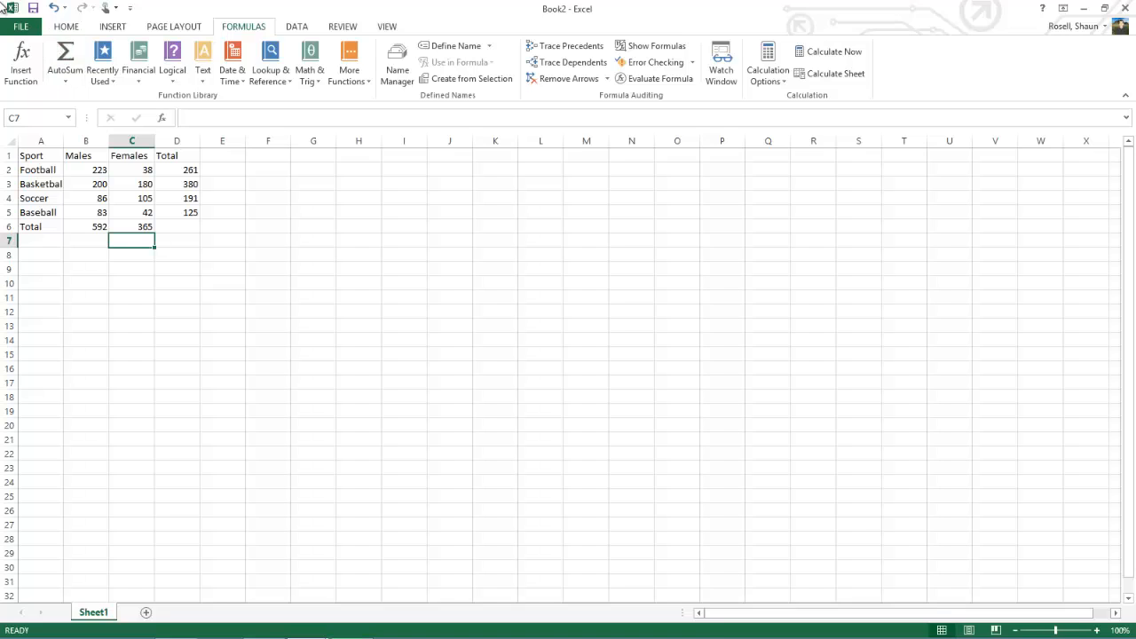
Step: Copy the whole table A1:D6 and paste the duplicate starting at cell A11
click(32, 158)
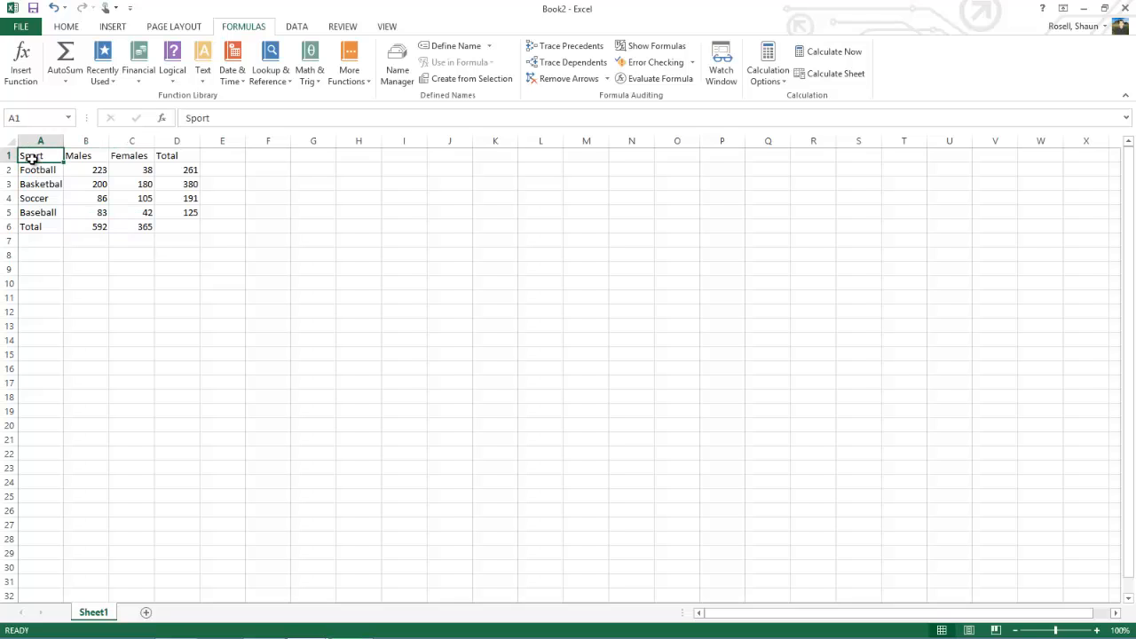
drag(30, 157, 166, 227)
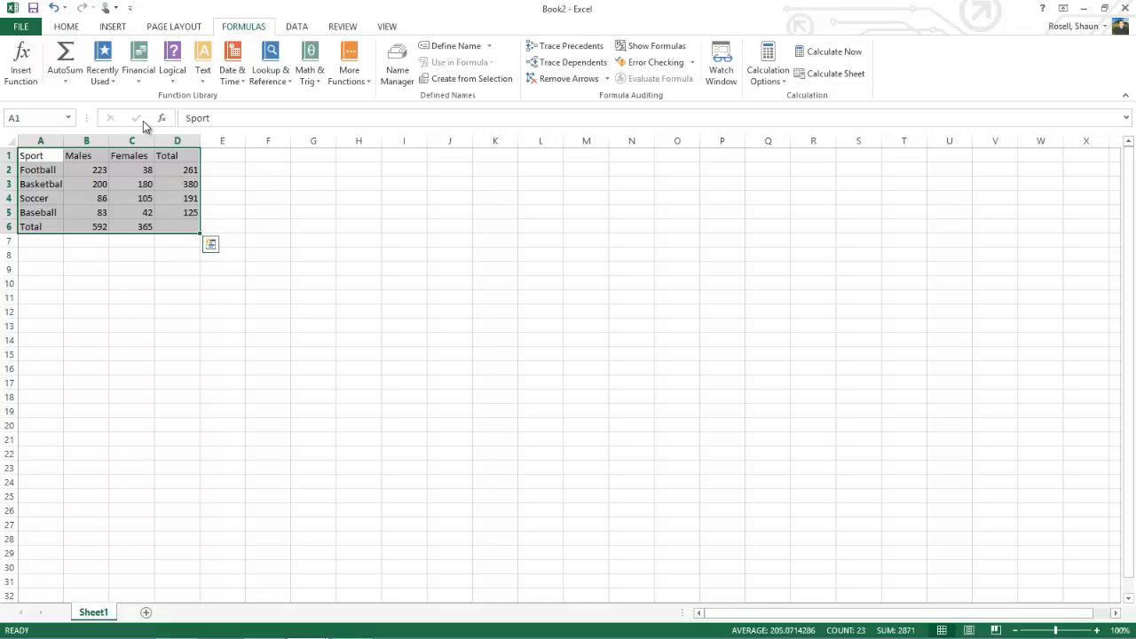
click(76, 28)
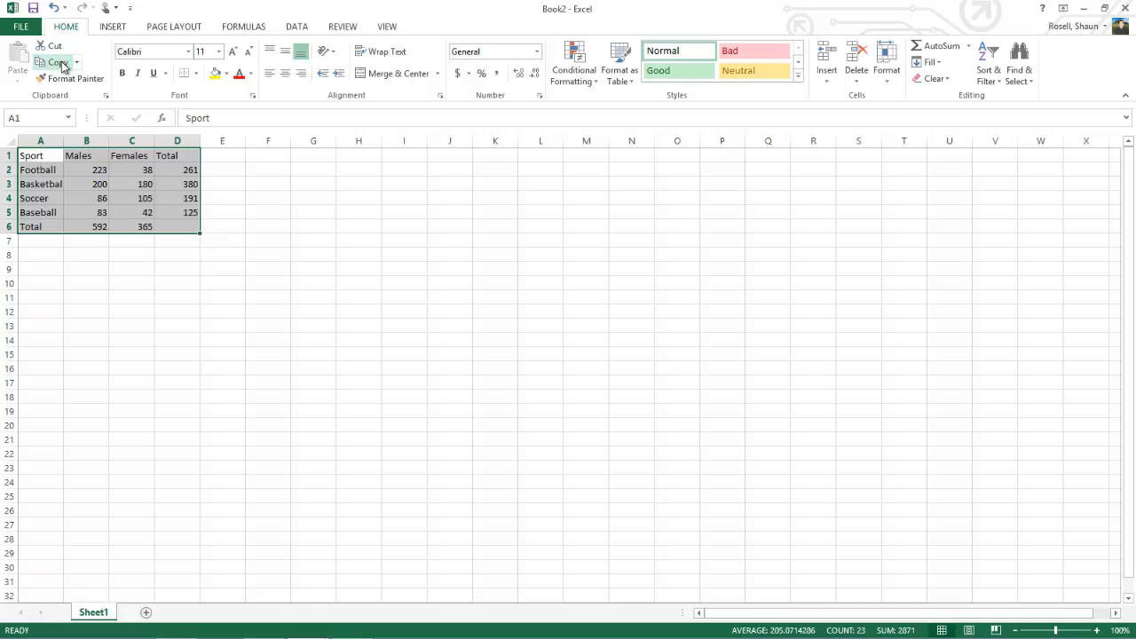
click(57, 62)
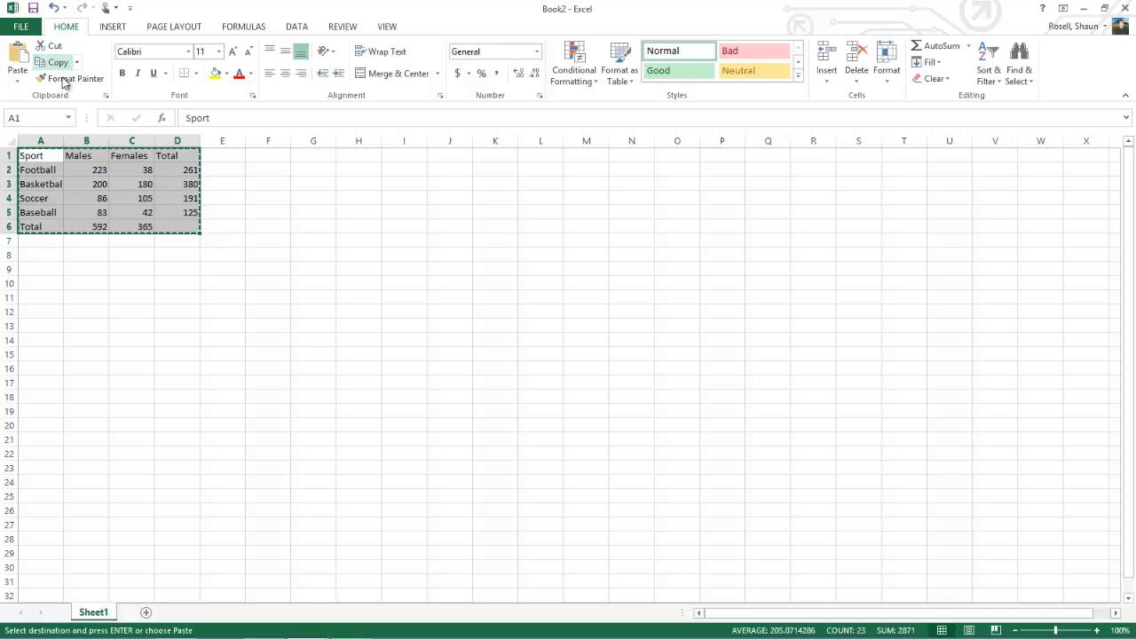
click(34, 296)
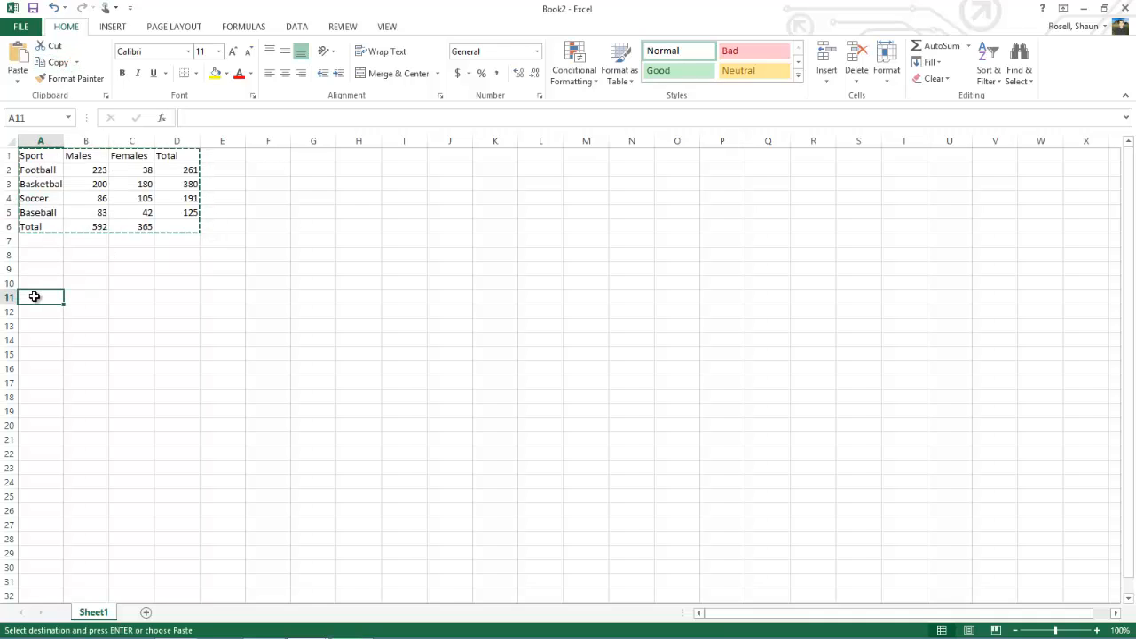
click(17, 56)
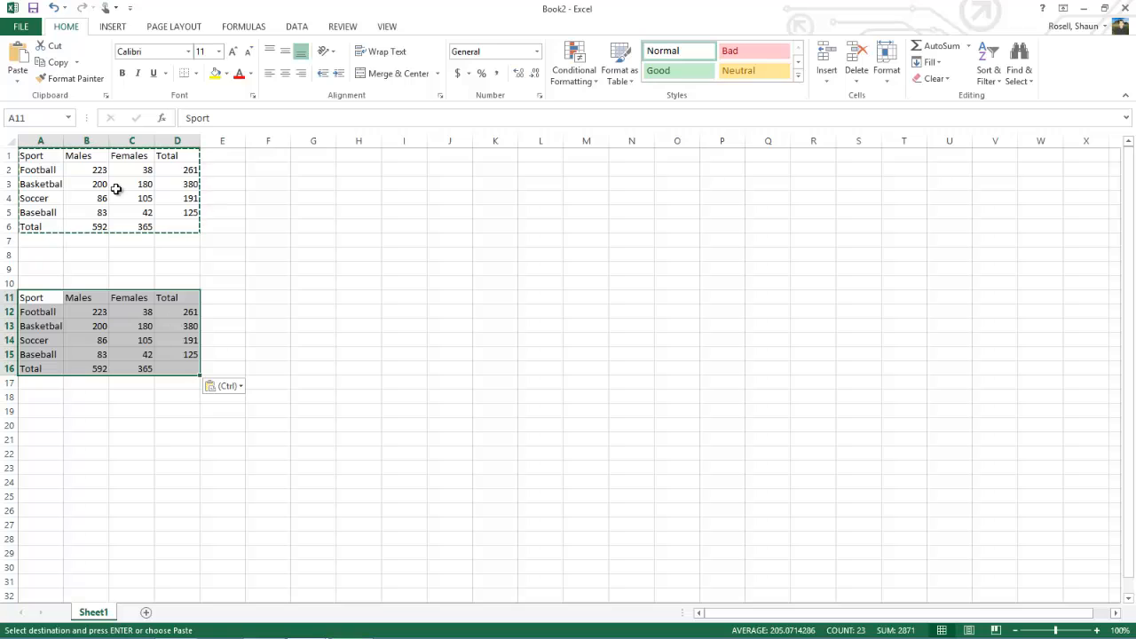
Step: Make the headings in row 1 bold and center them horizontally
click(136, 228)
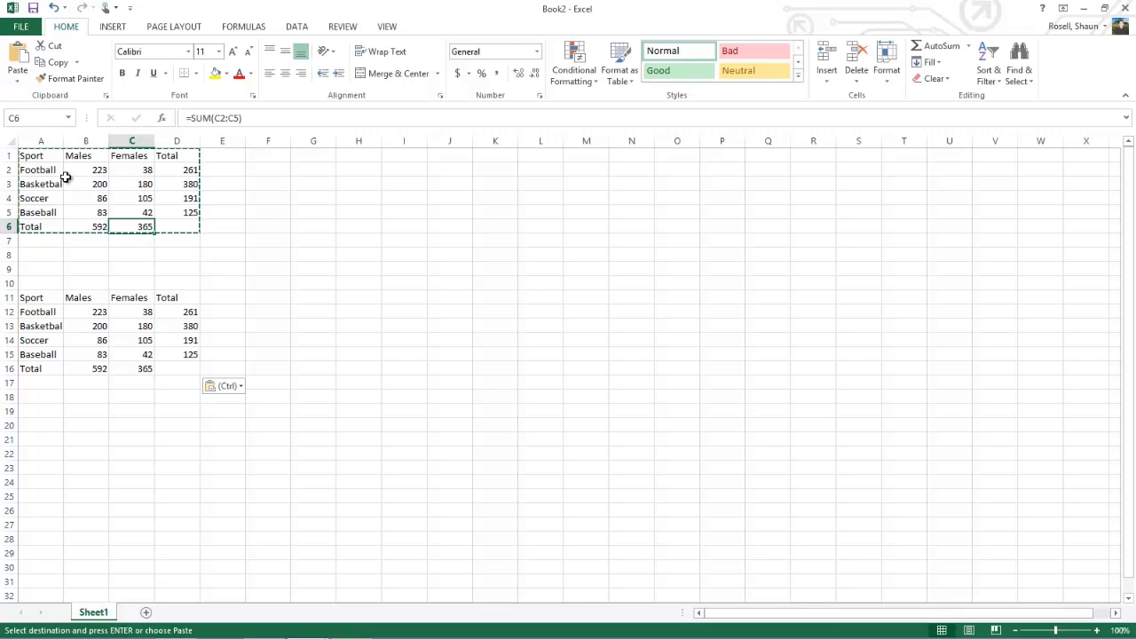
click(6, 156)
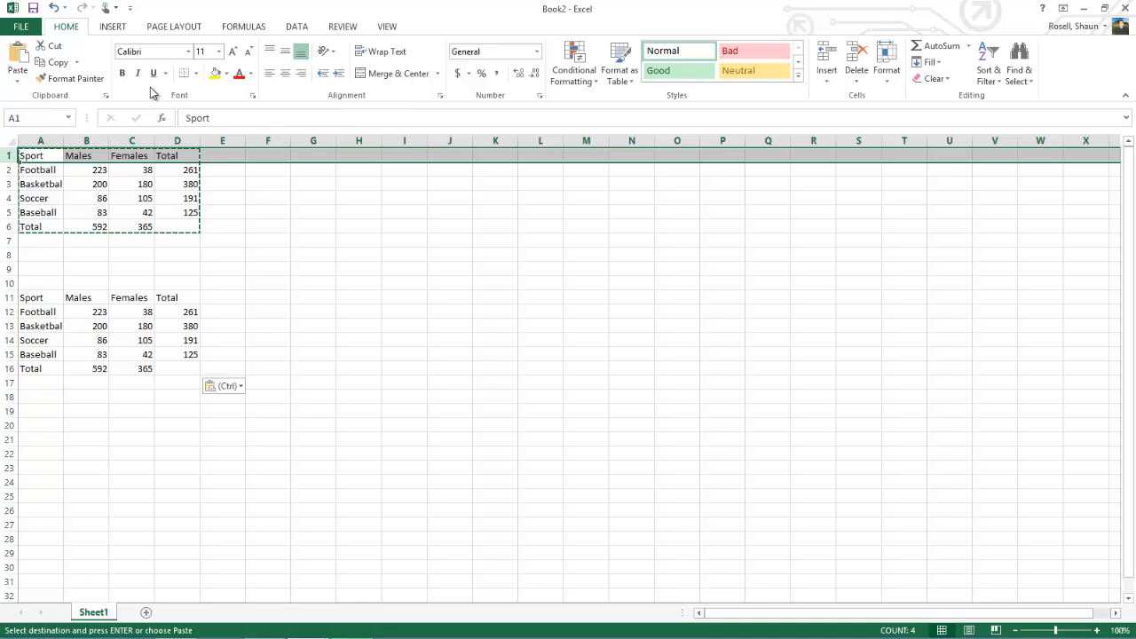
click(123, 74)
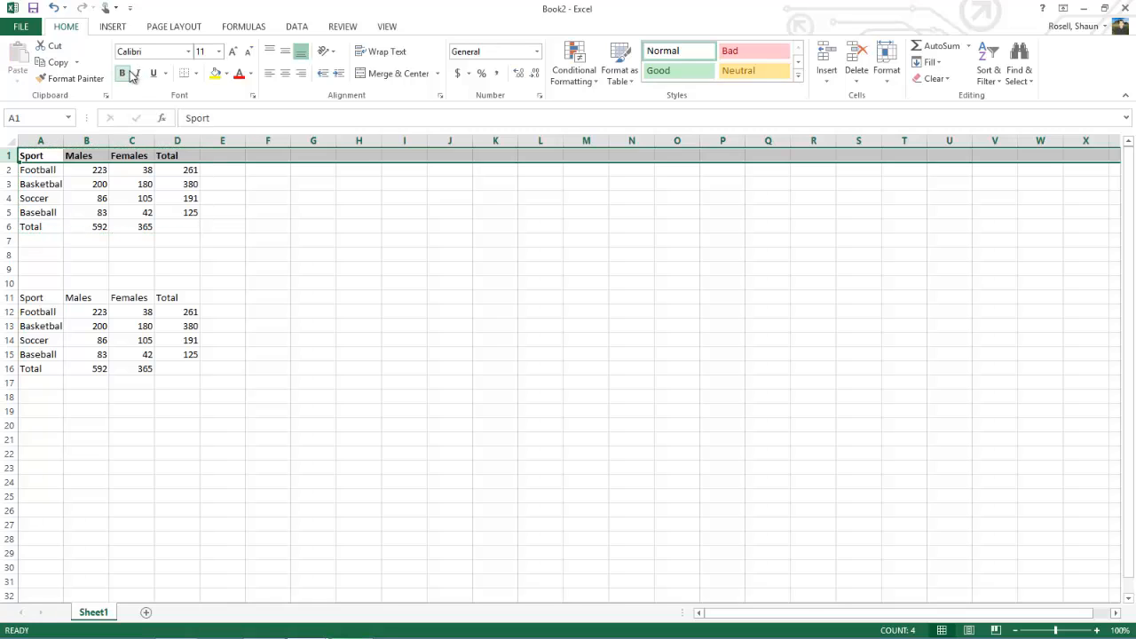
click(284, 78)
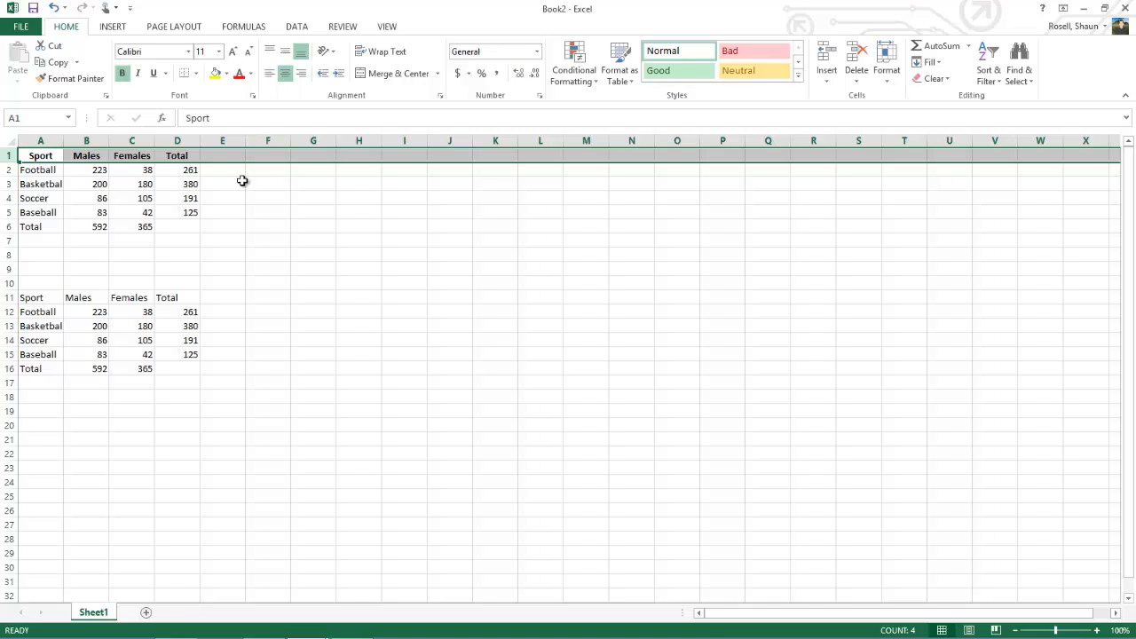
Step: Select the table A1:D6 and view its border options, including the Border settings in Format Cells, without applying any
click(52, 157)
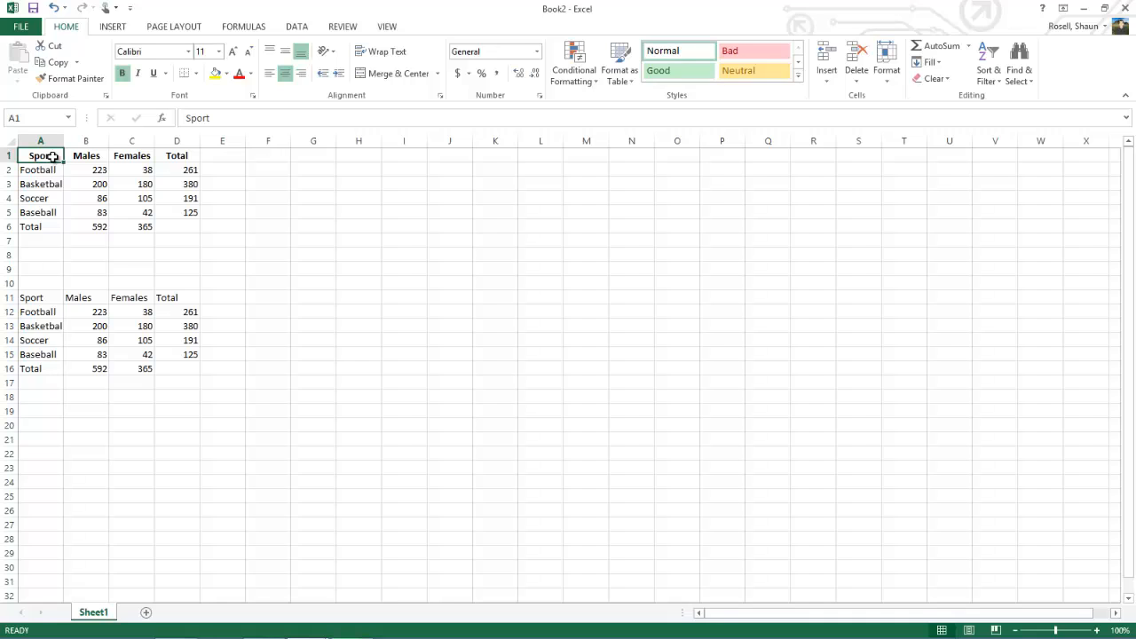
drag(52, 157, 174, 226)
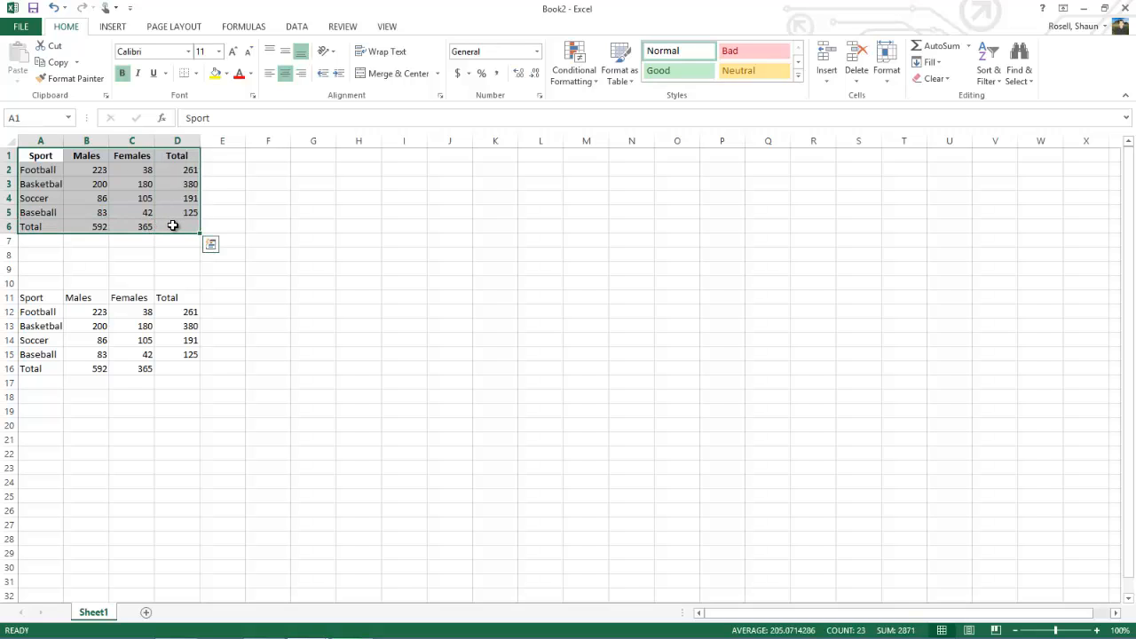
click(196, 78)
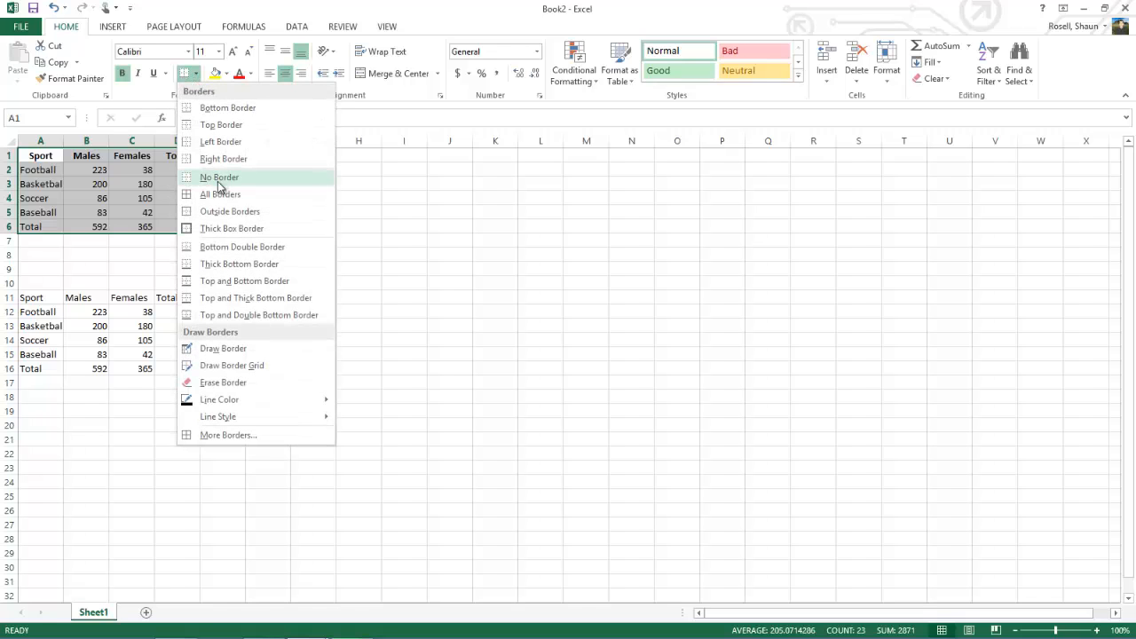
click(197, 80)
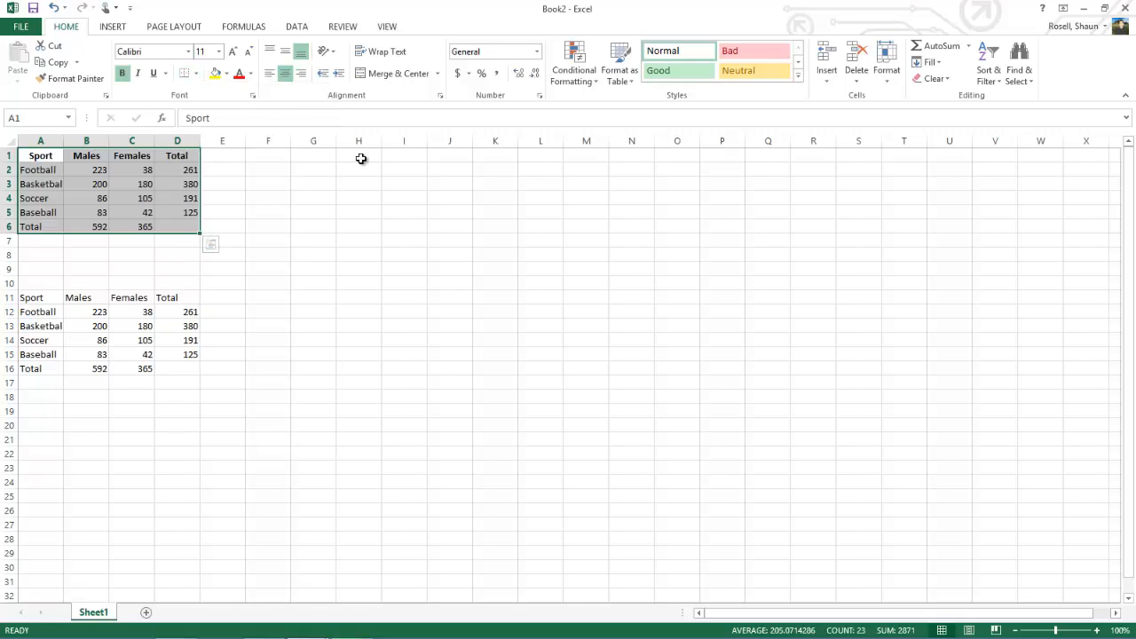
click(888, 80)
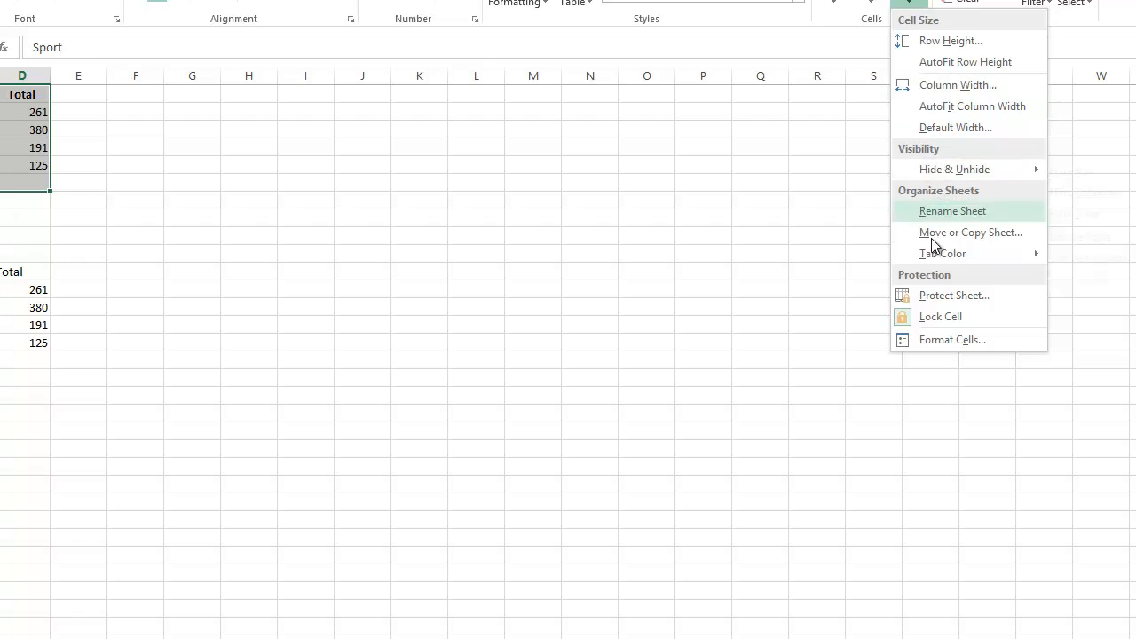
click(932, 340)
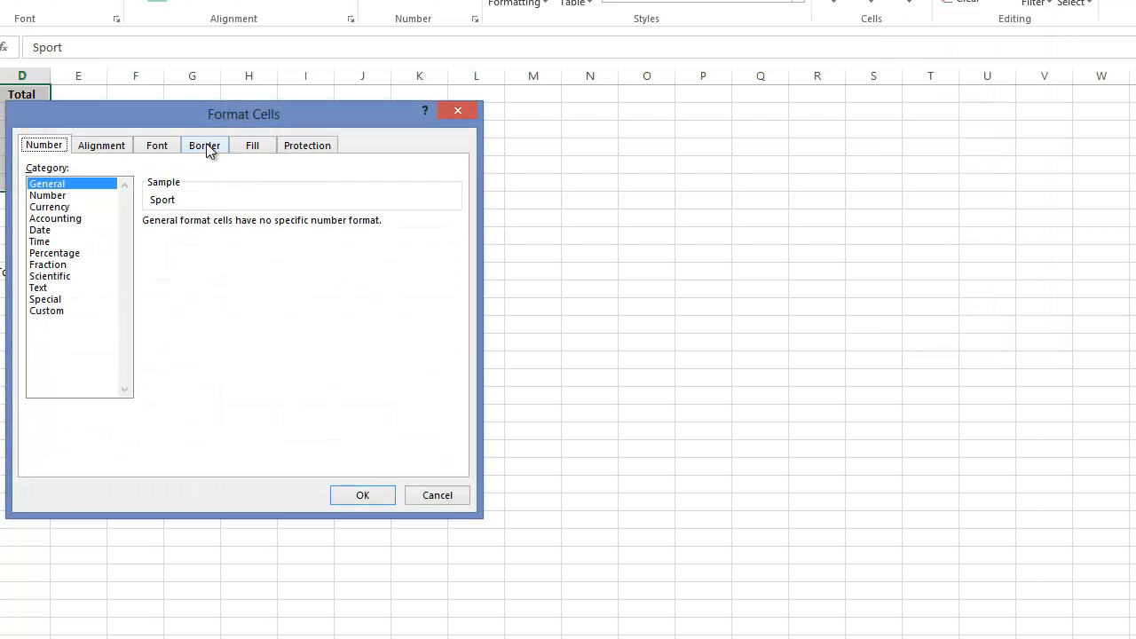
click(206, 144)
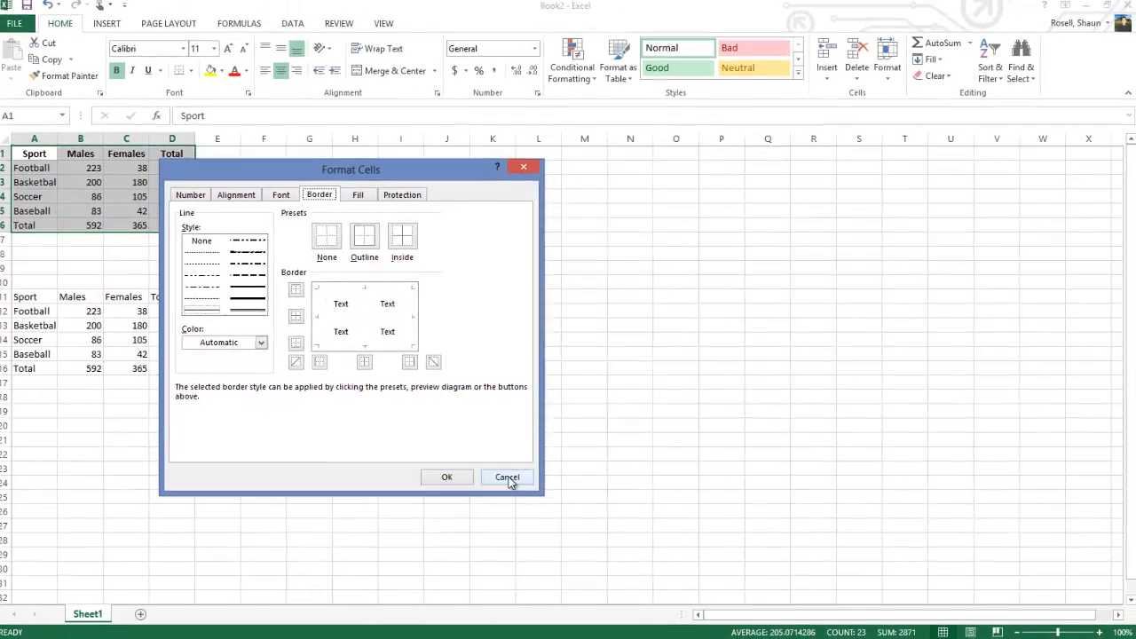
click(439, 495)
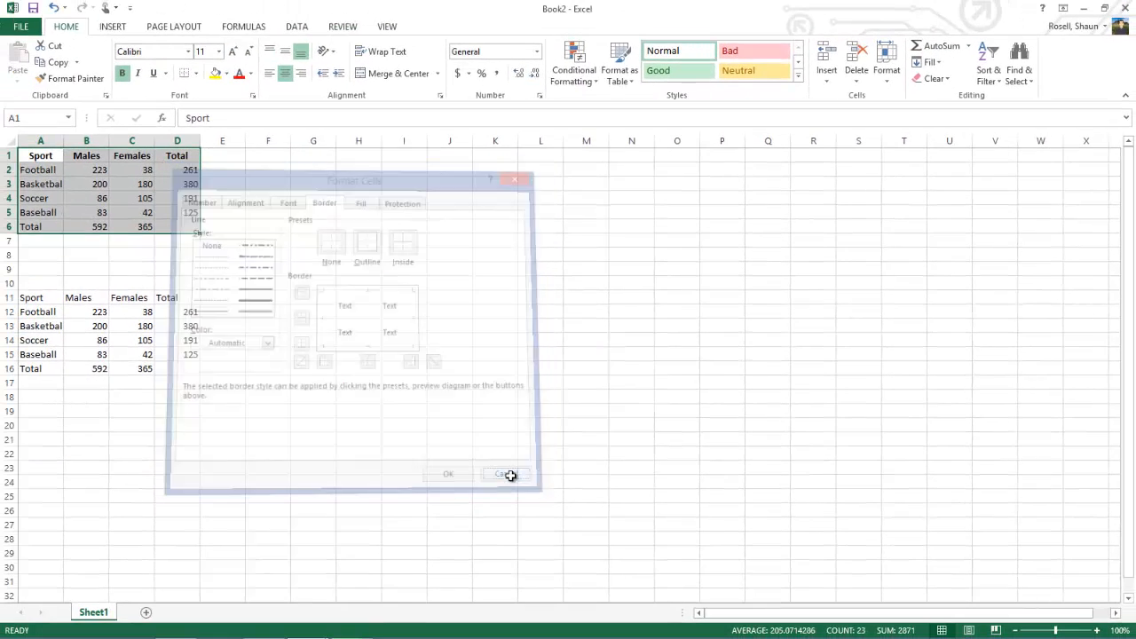
Step: Apply All Borders to the selected table A1:D6
click(196, 75)
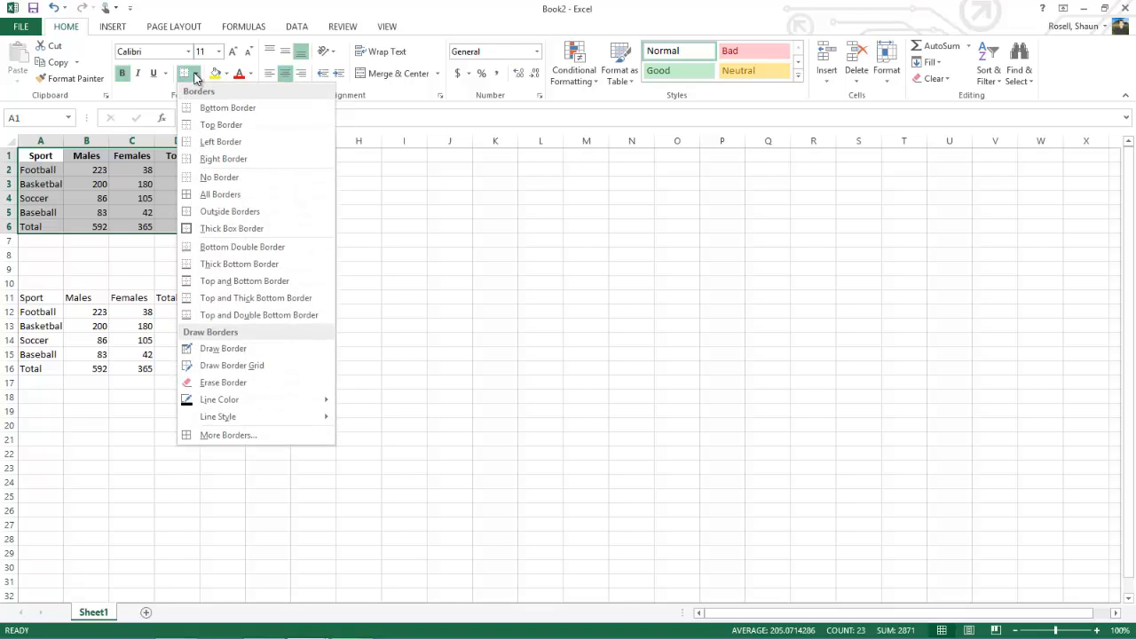
click(217, 194)
click(267, 268)
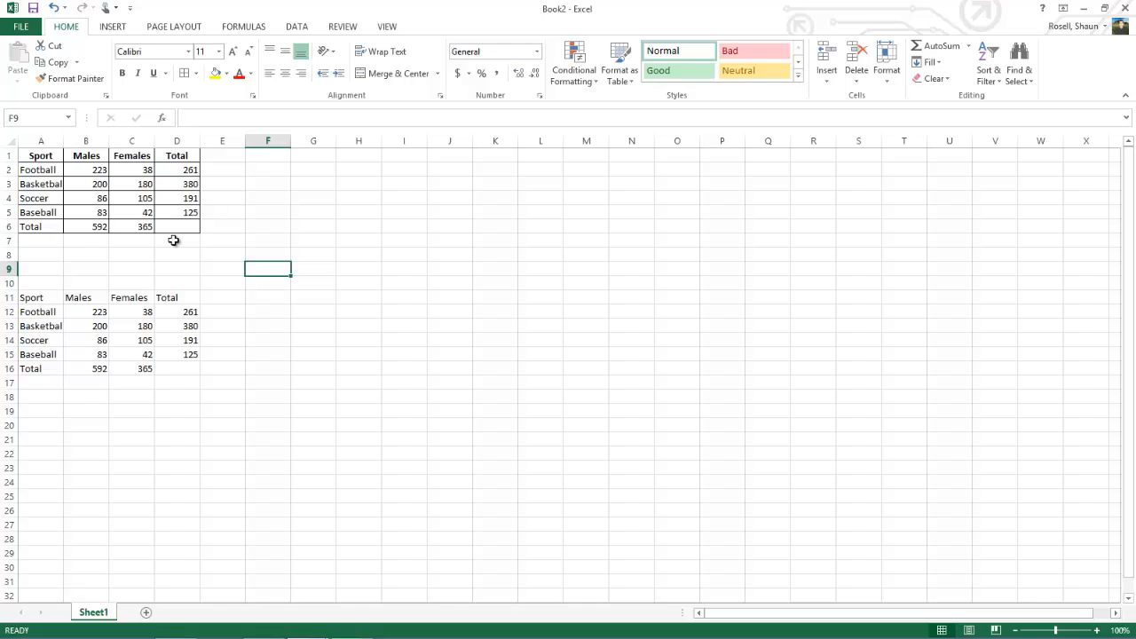
Step: Sort the sport rows A2:D5 of the upper table from A to Z, leaving out the headings and the Total row
click(51, 172)
drag(50, 172, 165, 213)
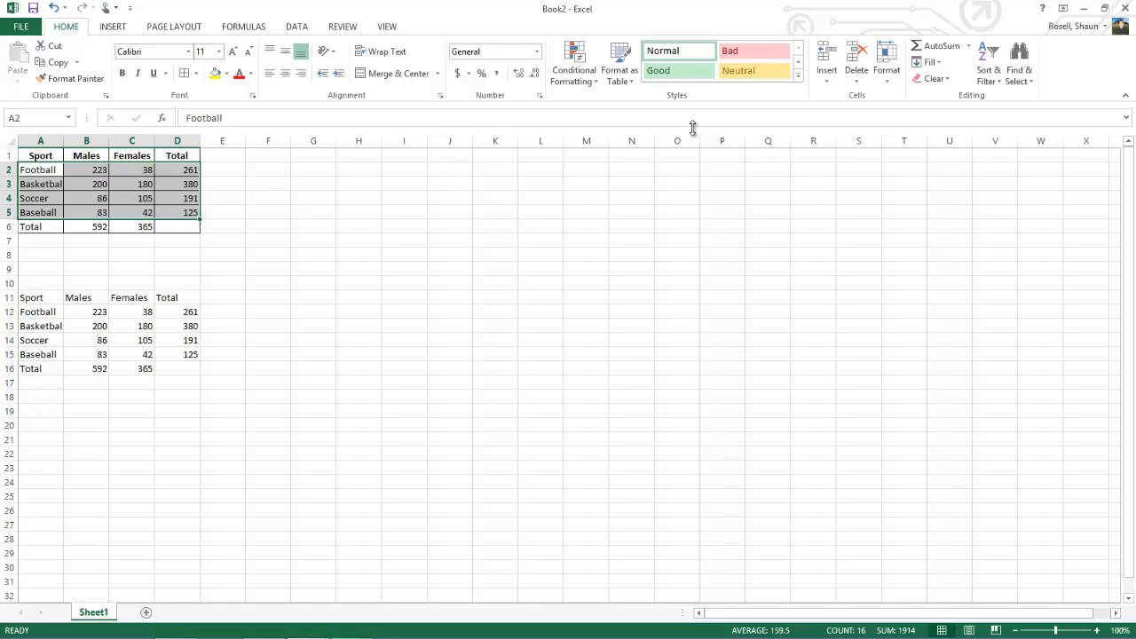
click(1000, 84)
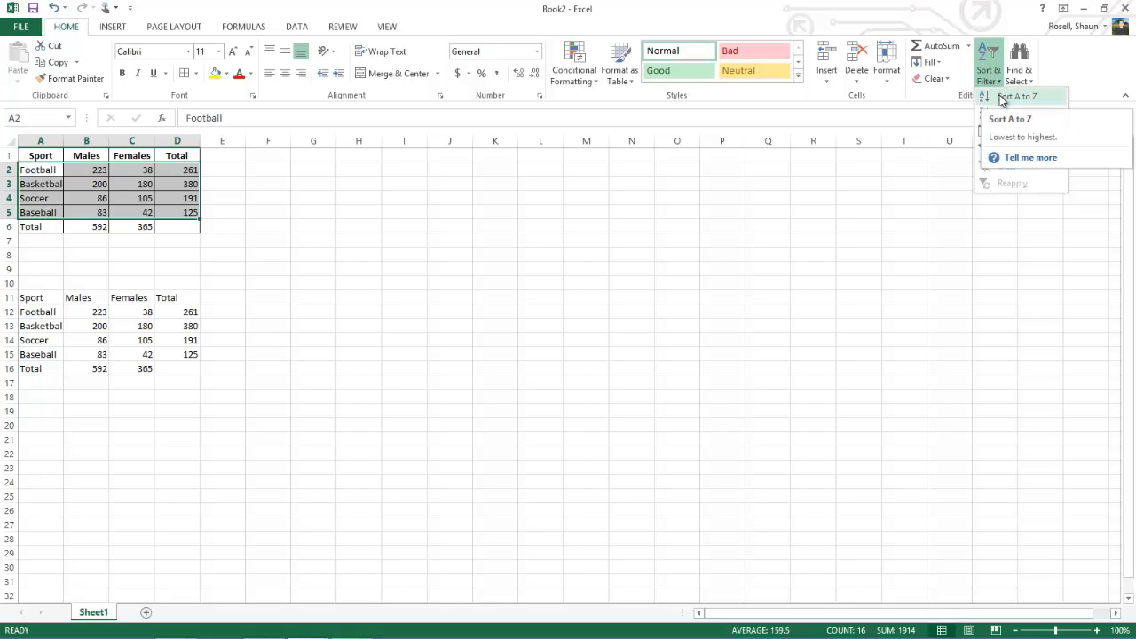
click(1012, 97)
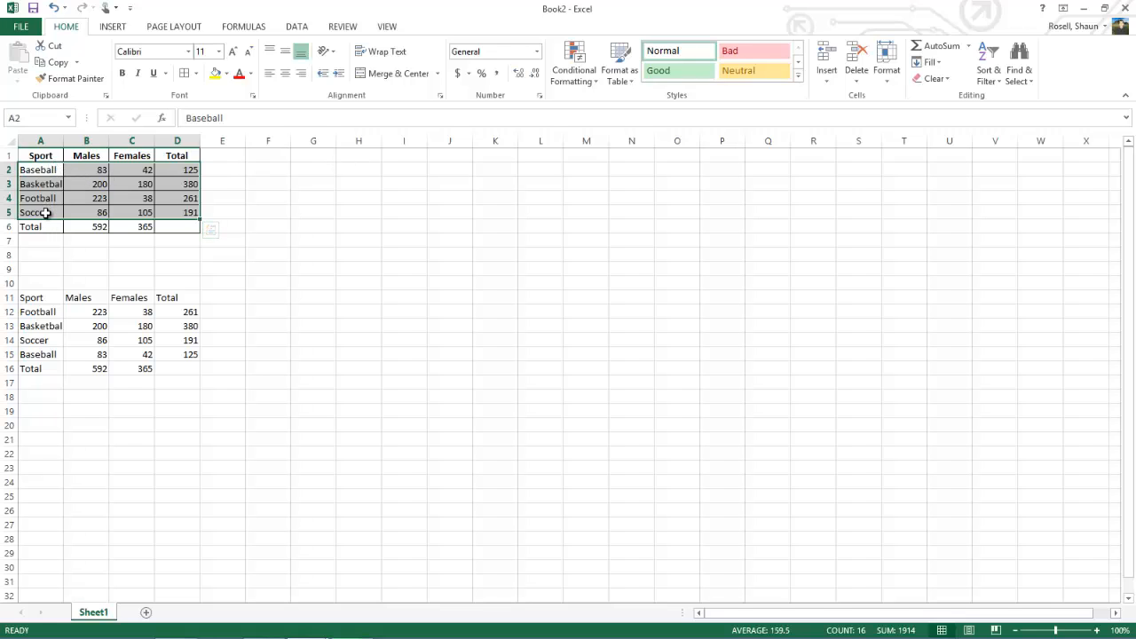
click(234, 225)
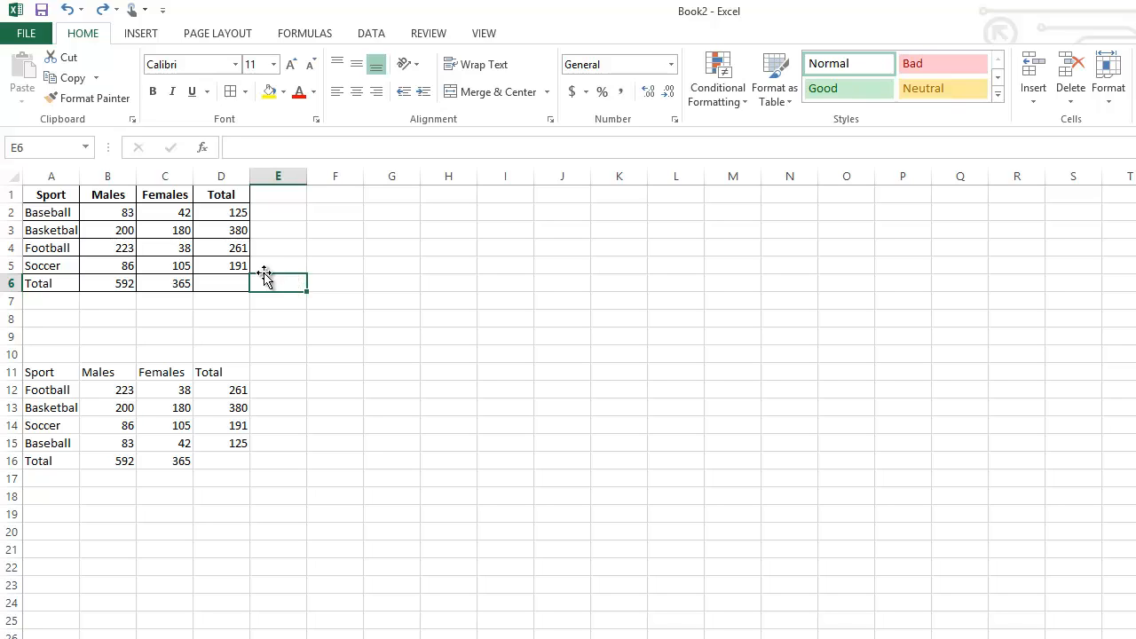
Step: Add conditional formatting to B2:C5 that marks values less than 100 with Light Red Fill with Dark Red Text
drag(118, 213, 192, 258)
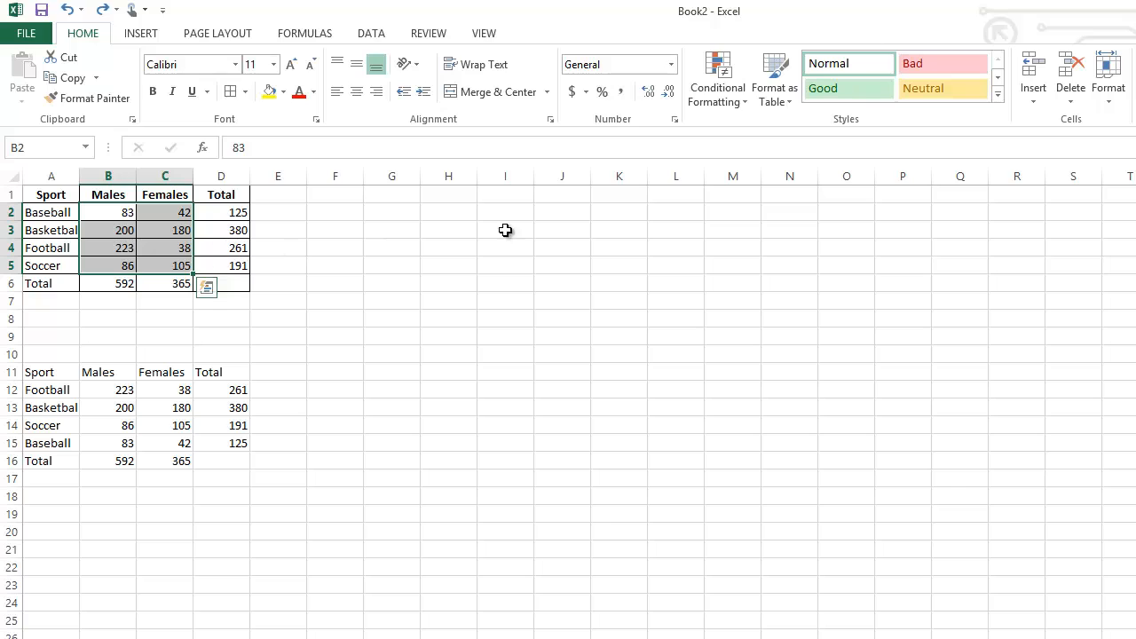
click(733, 98)
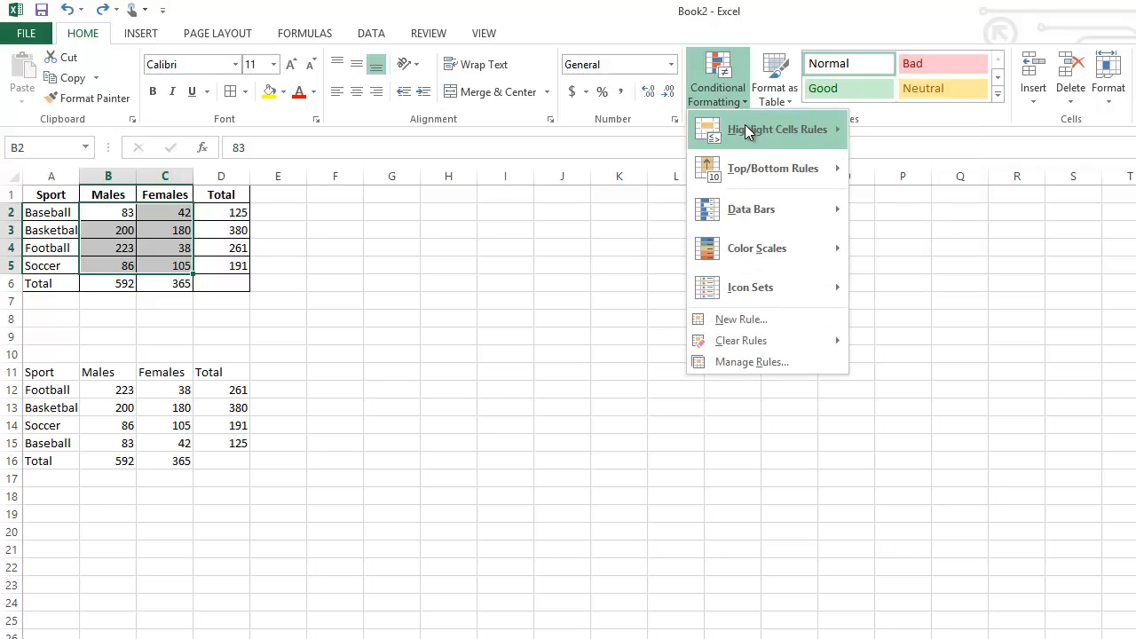
mouse_move(749, 137)
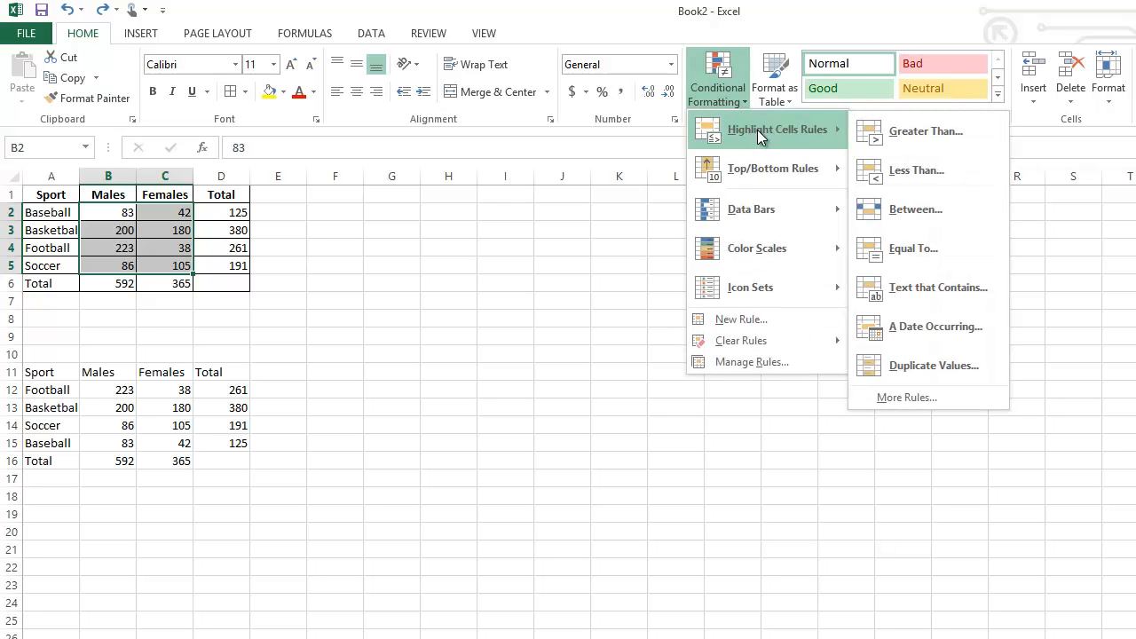
click(910, 169)
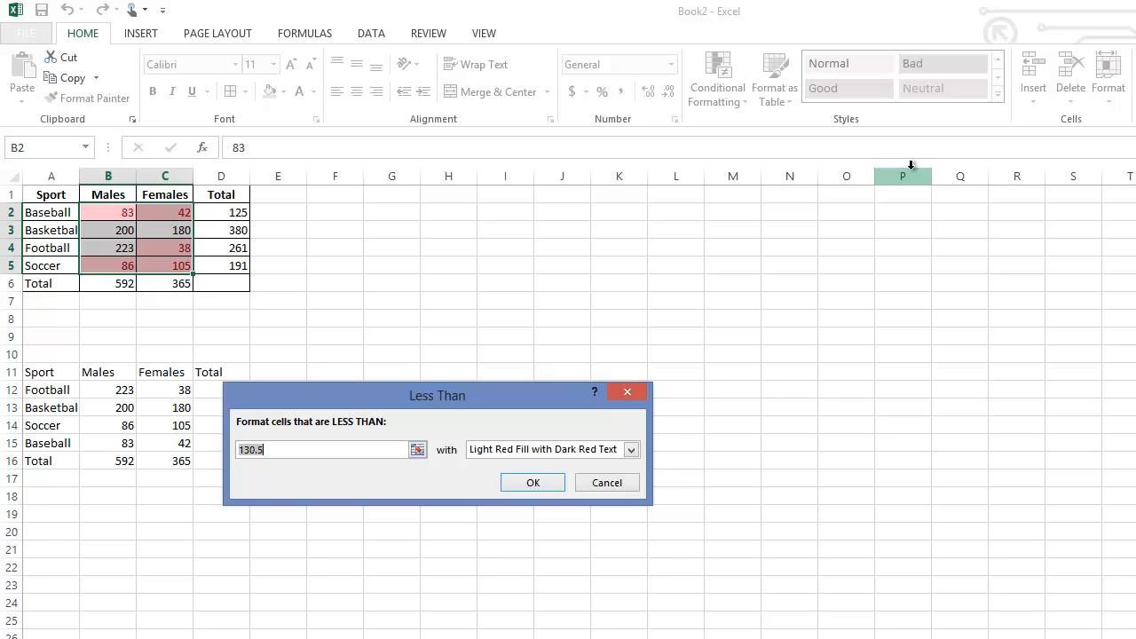
text(100)
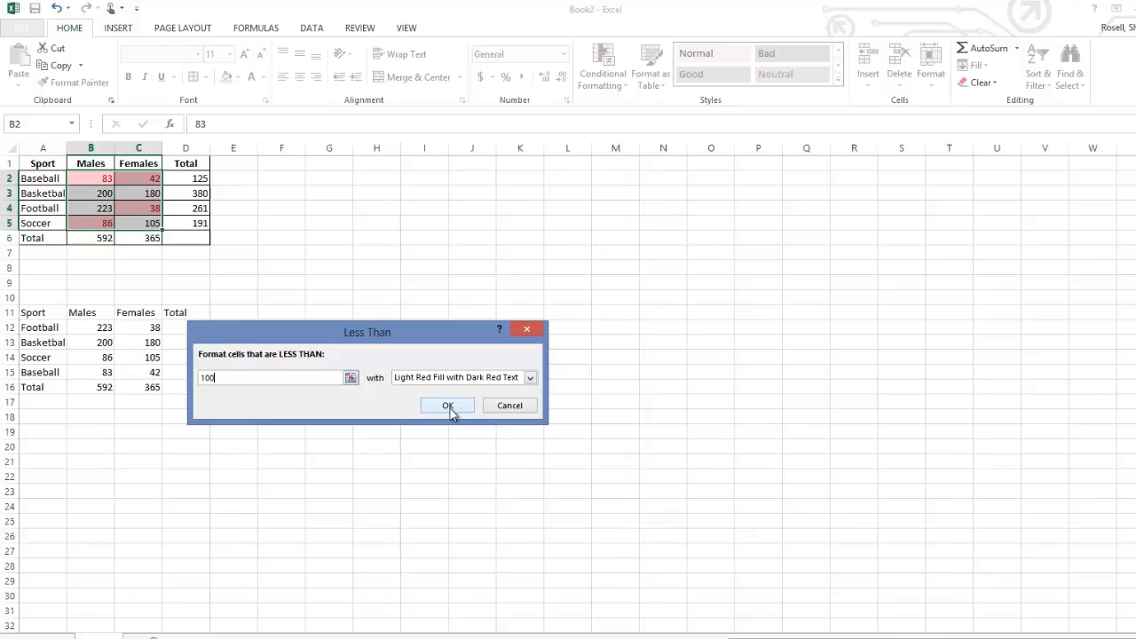
click(532, 482)
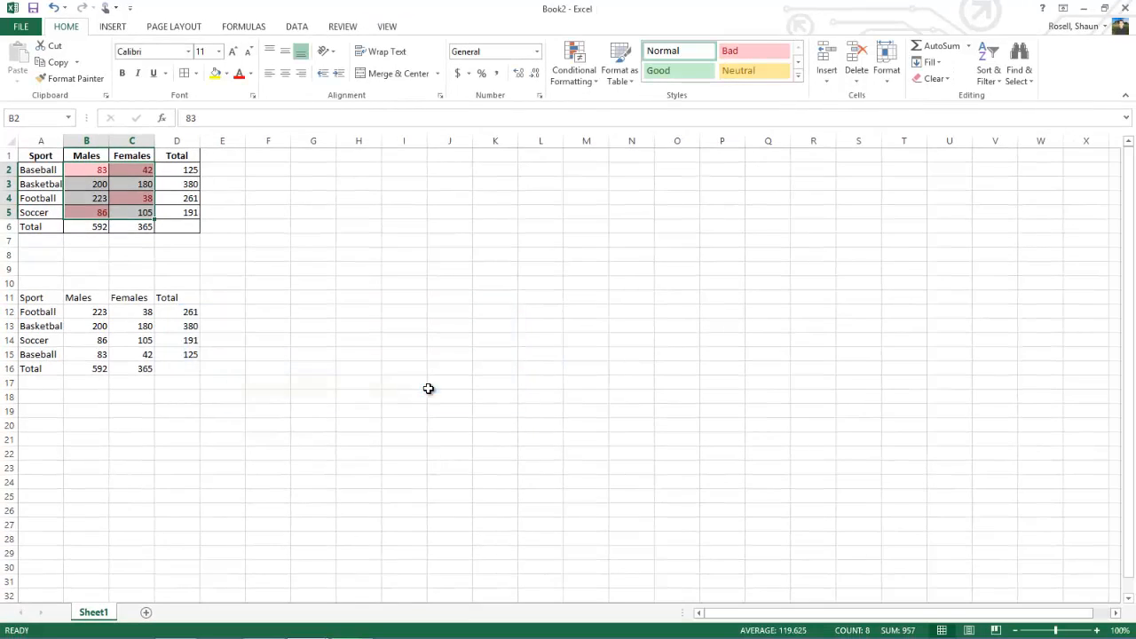
click(238, 204)
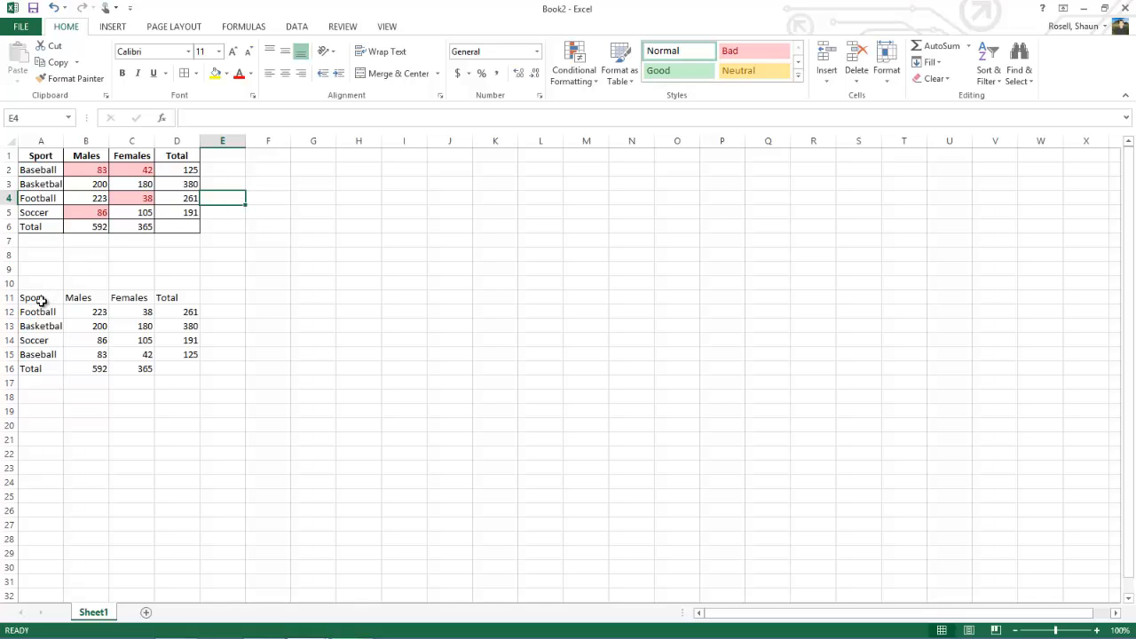
Step: Convert the duplicate range A11:D16 into an Excel table with headers
drag(40, 301, 167, 366)
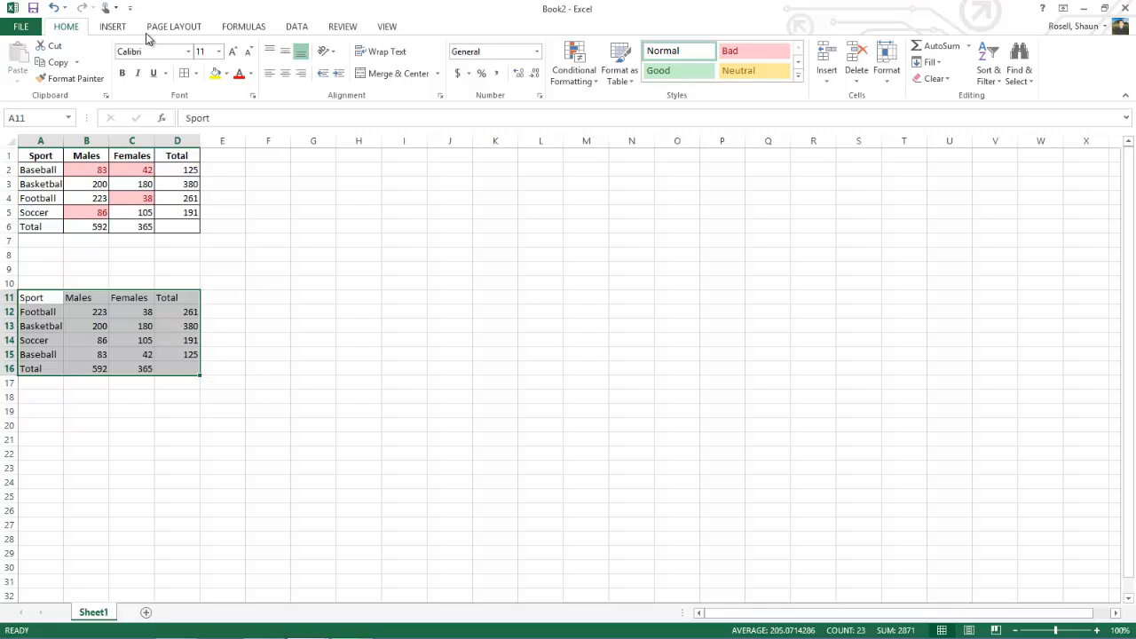
click(116, 27)
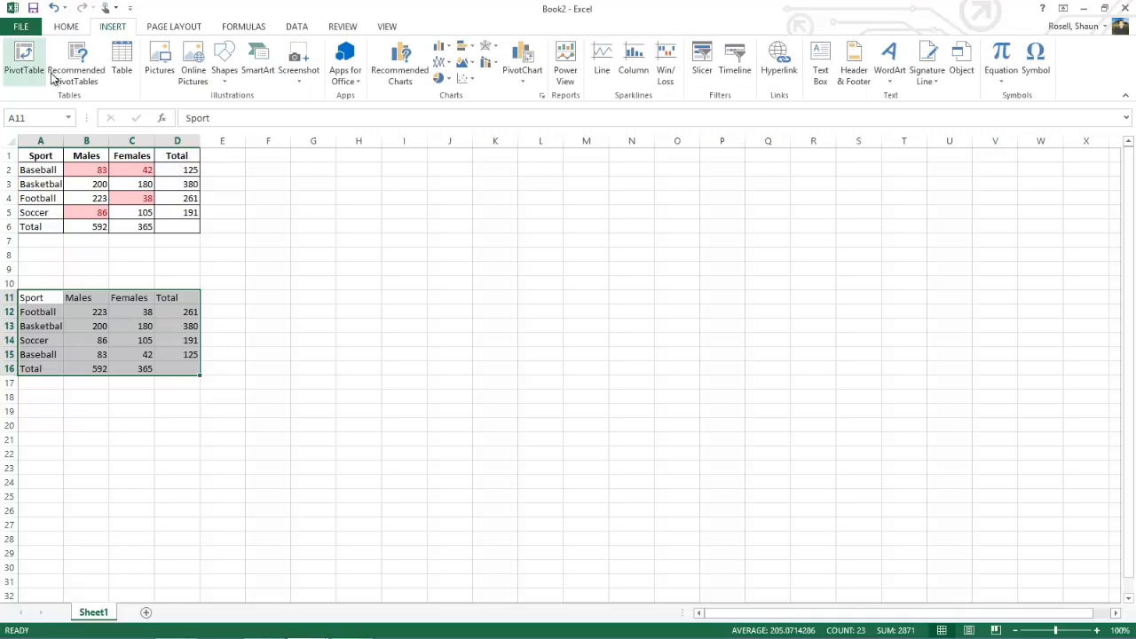
click(124, 59)
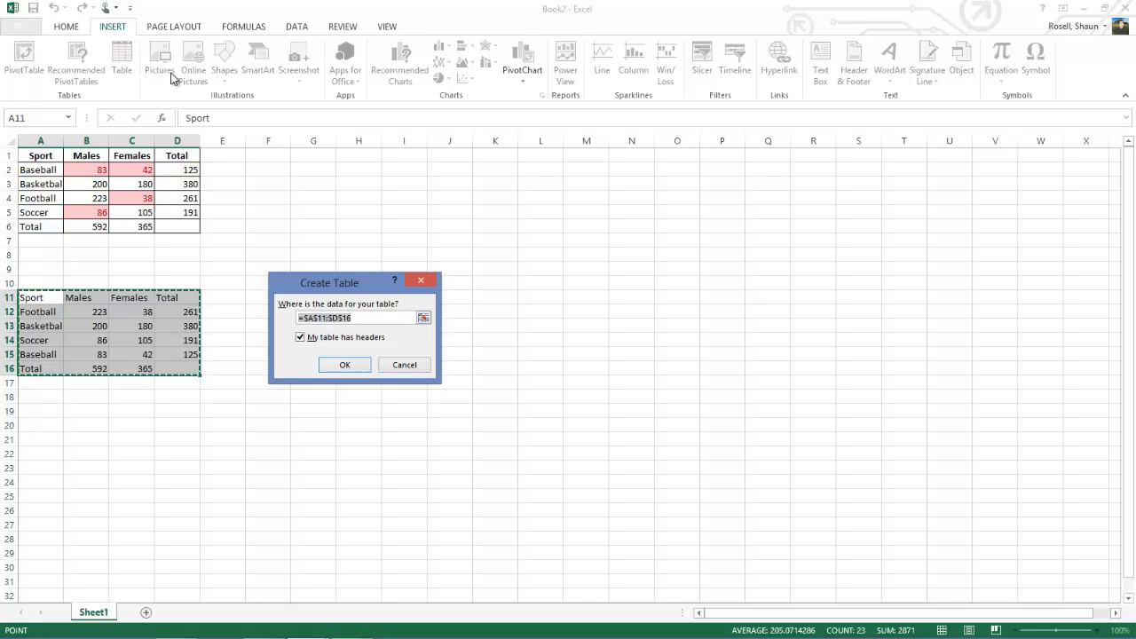
click(347, 366)
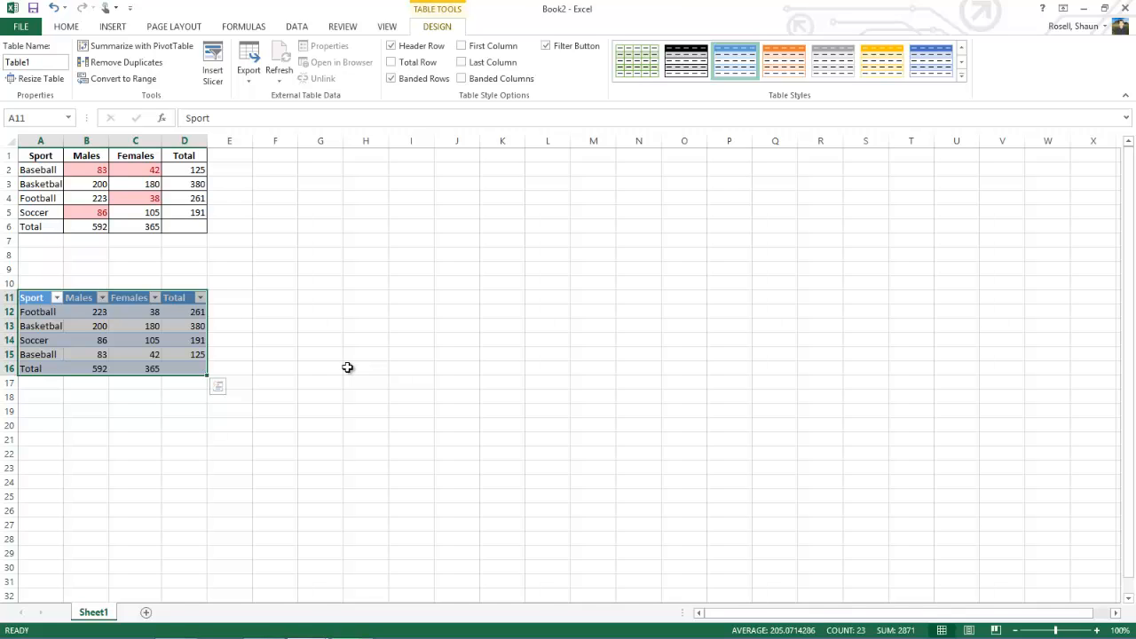
click(218, 354)
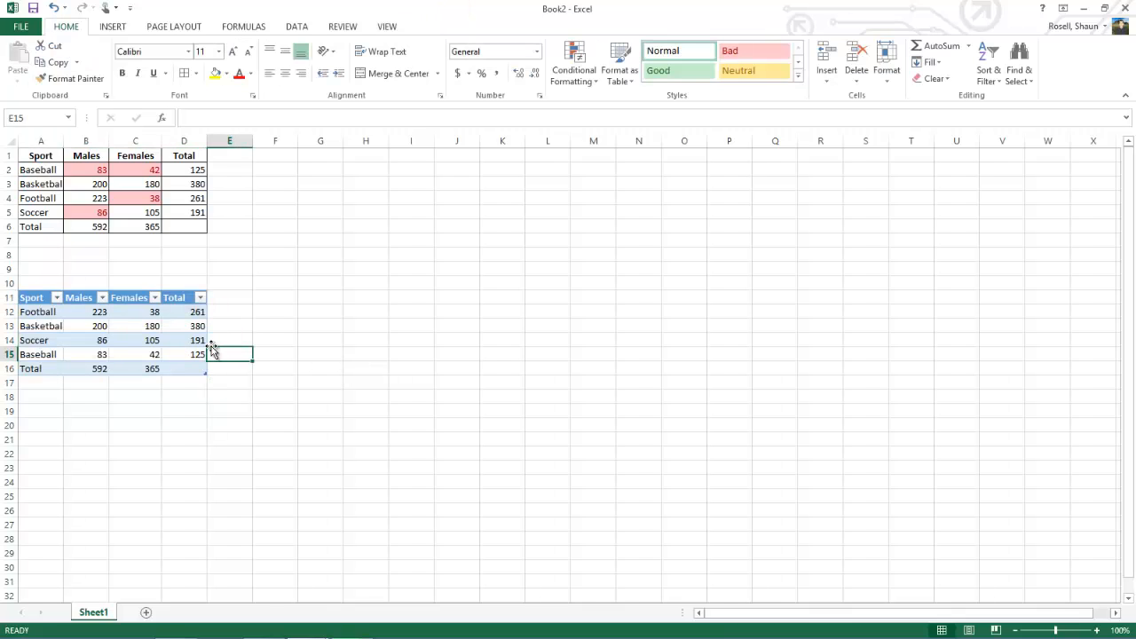
Step: Sort the lower table by Sport from A to Z, and re-sort it by Males from smallest to largest
click(57, 298)
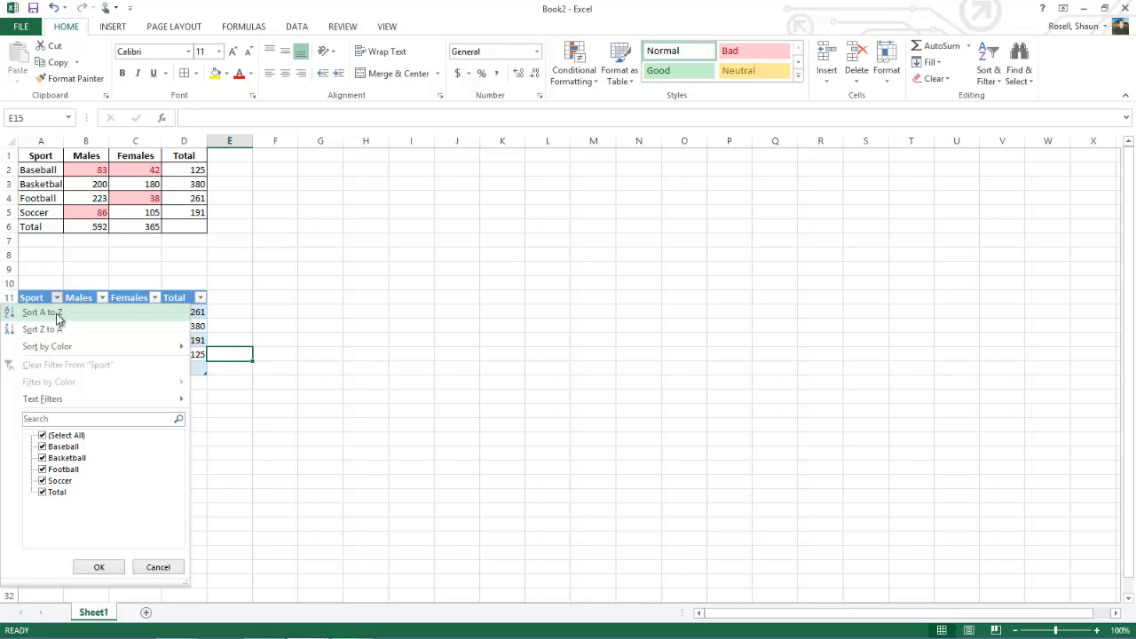
click(55, 313)
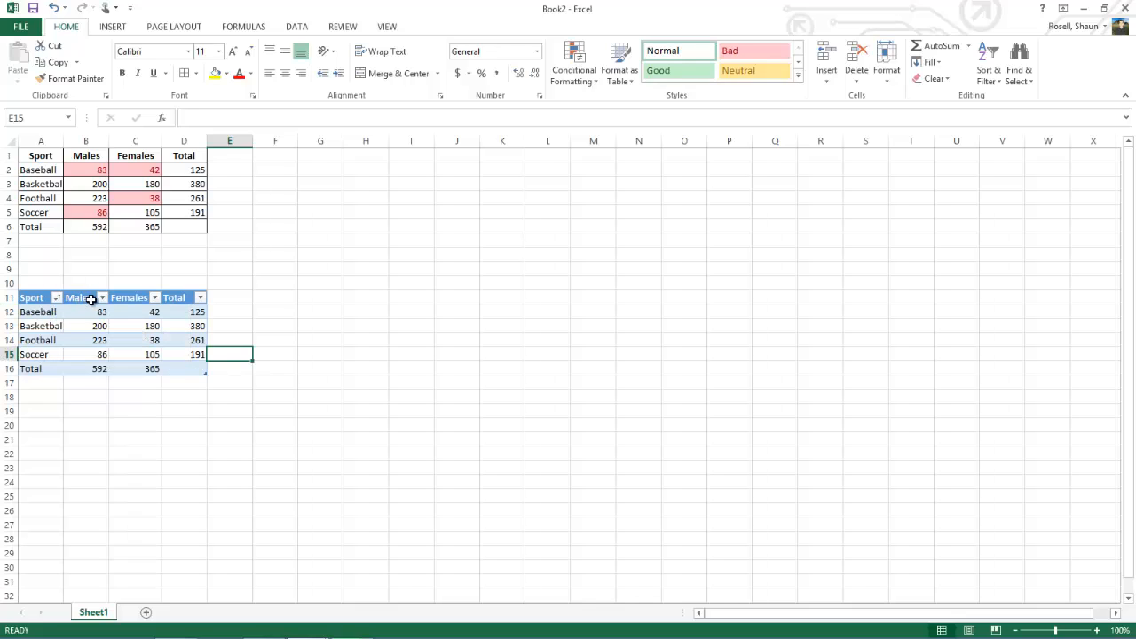
click(103, 298)
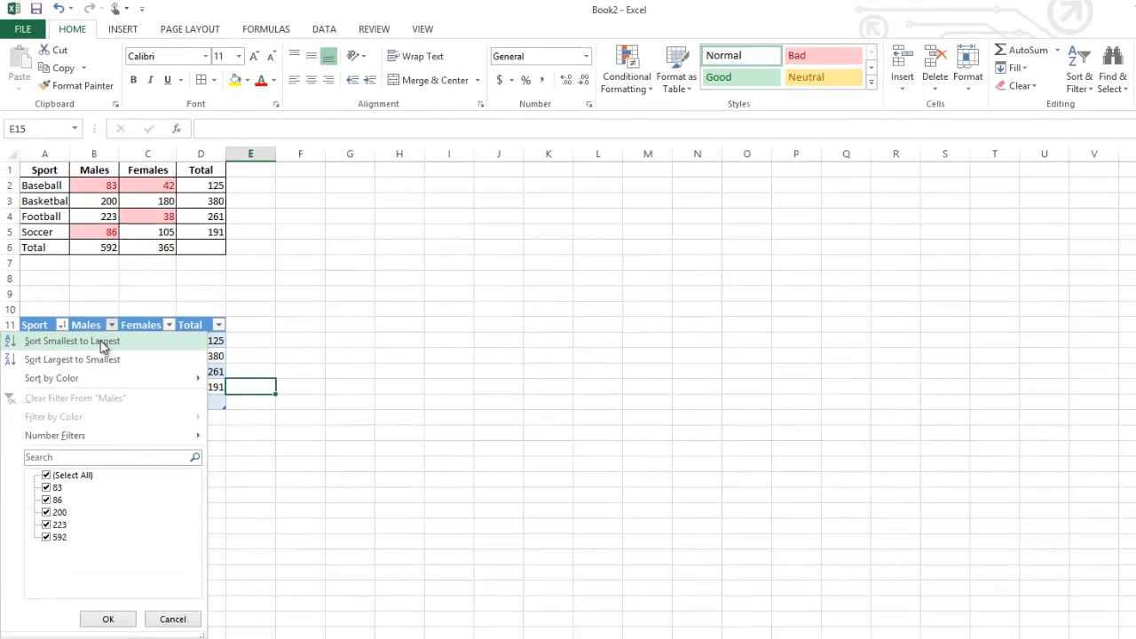
click(93, 312)
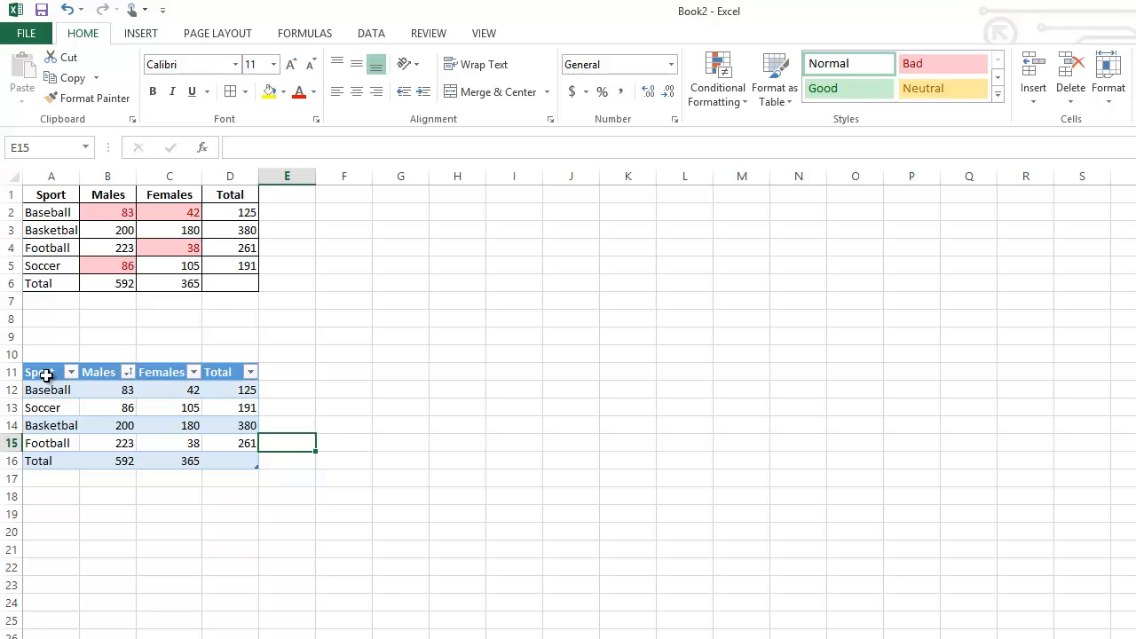
Step: Insert the recommended Clustered Column - Line chart from the lower table's range A11:D15, excluding the Total row
drag(46, 376, 220, 441)
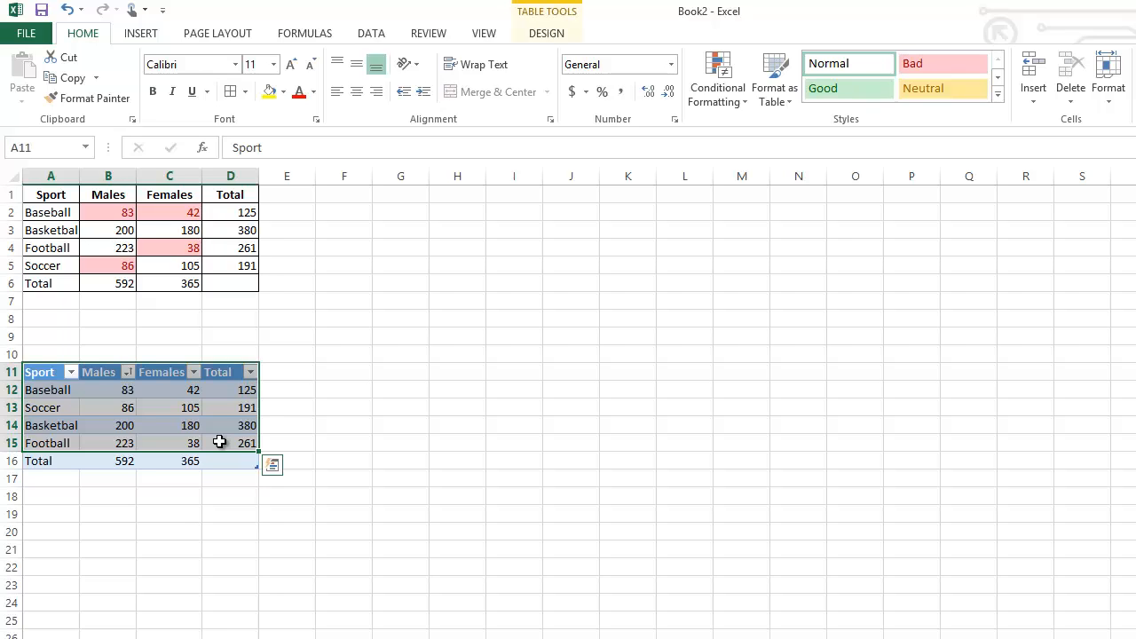
click(141, 33)
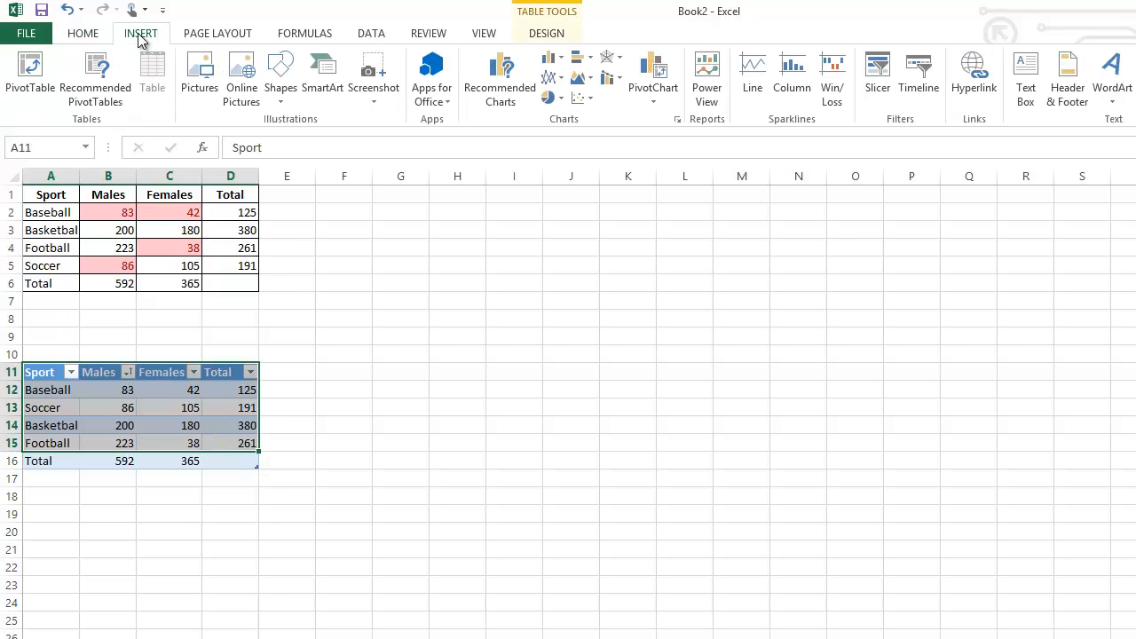
click(490, 78)
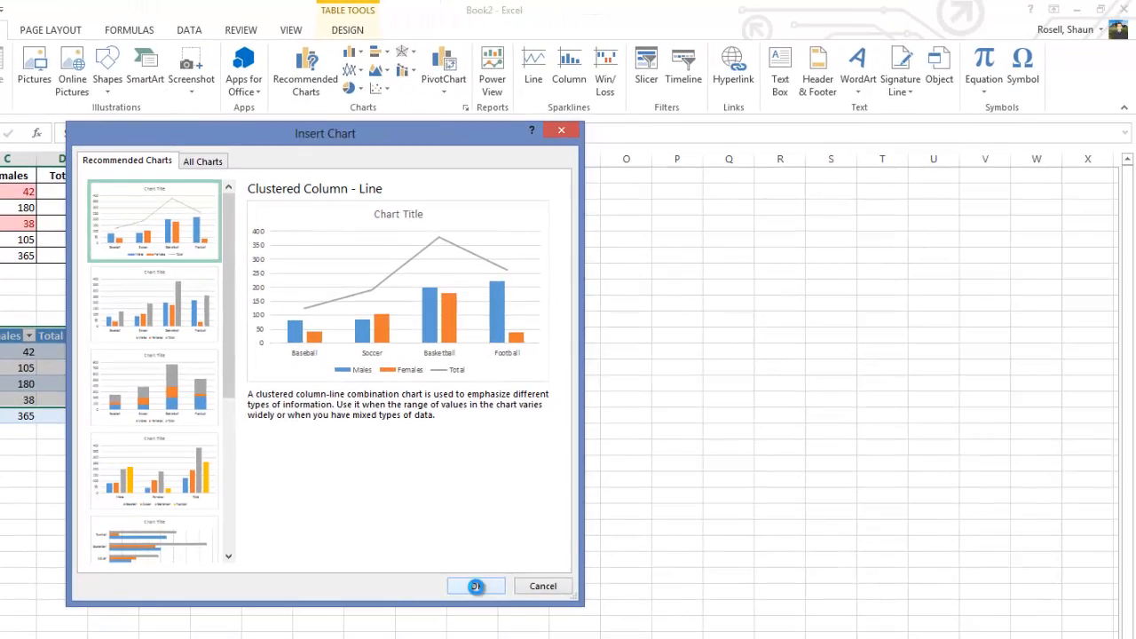
click(569, 614)
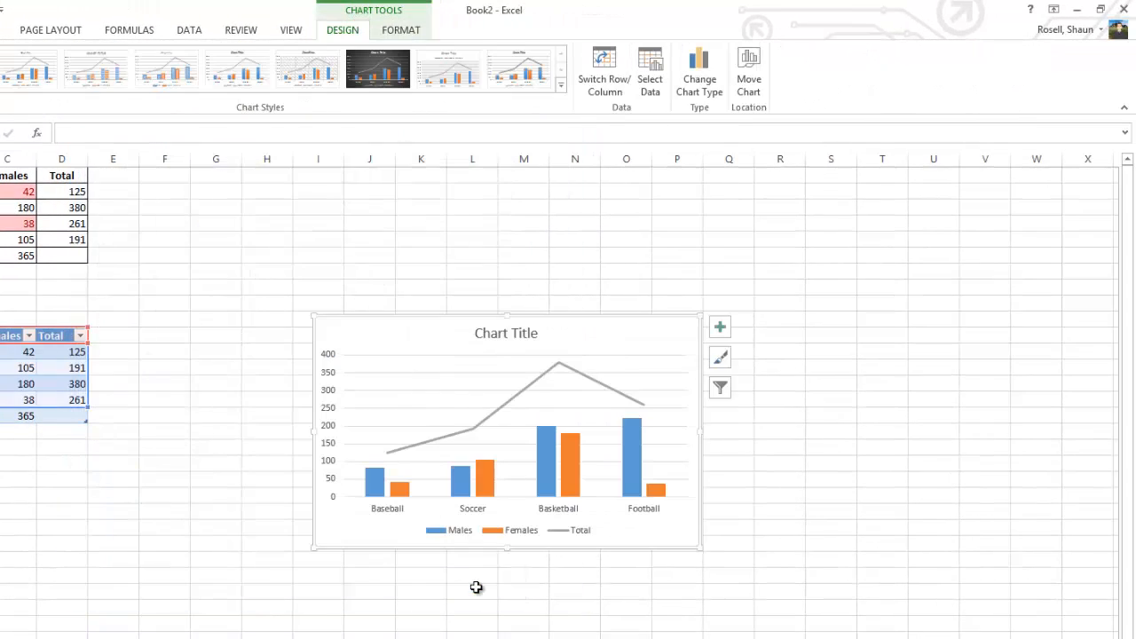
Step: Replace the chart's placeholder title with "Participants in Sports"
click(512, 335)
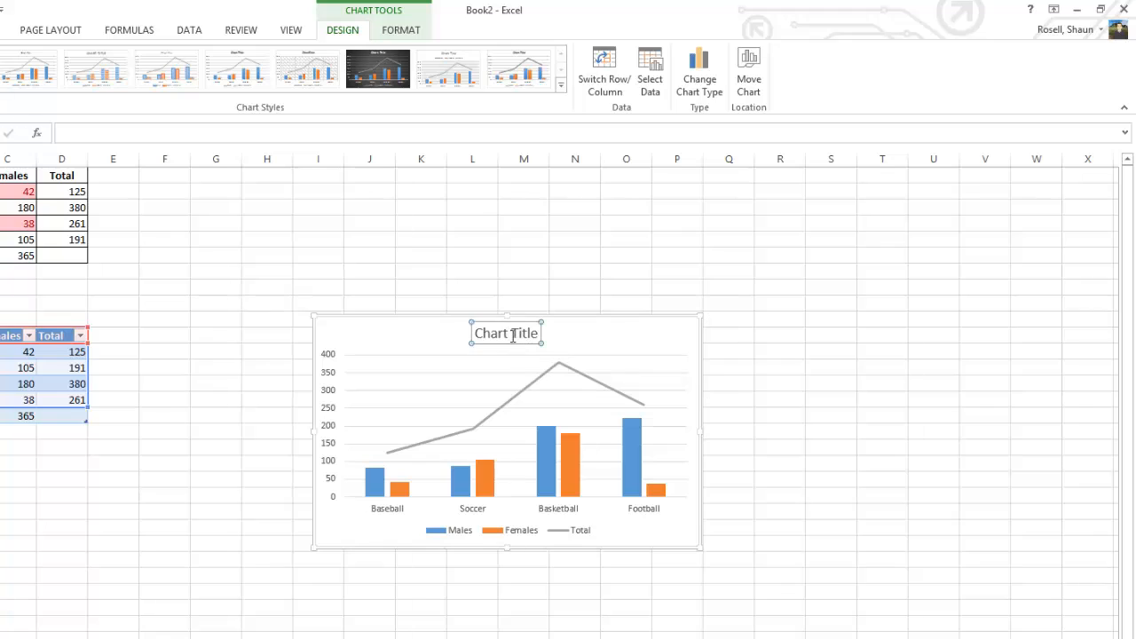
double_click(512, 336)
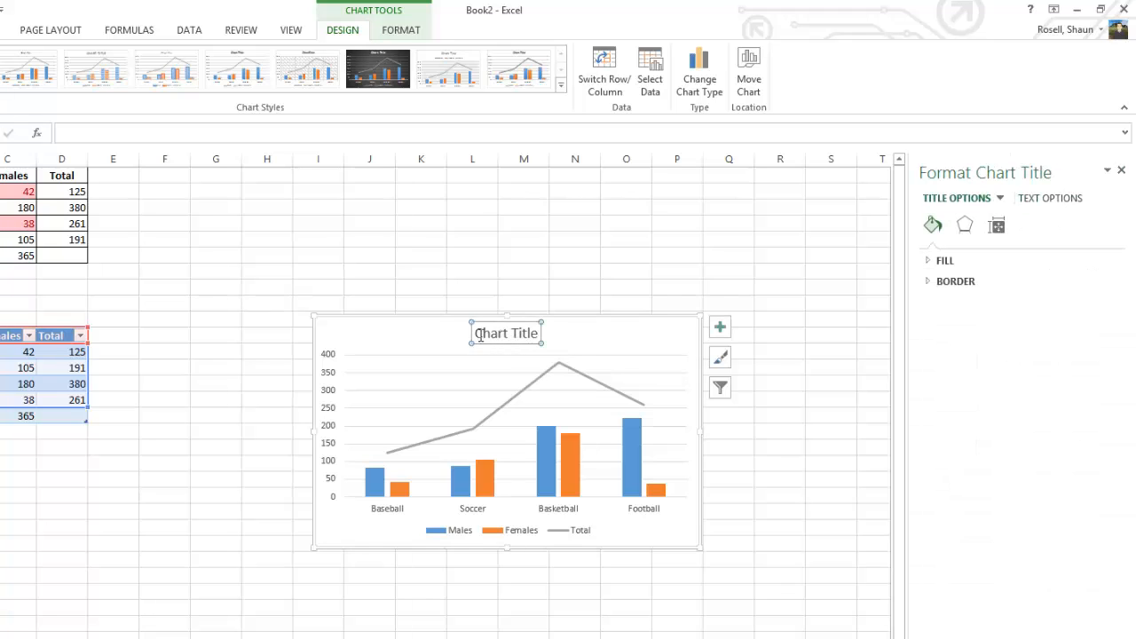
drag(477, 335, 539, 335)
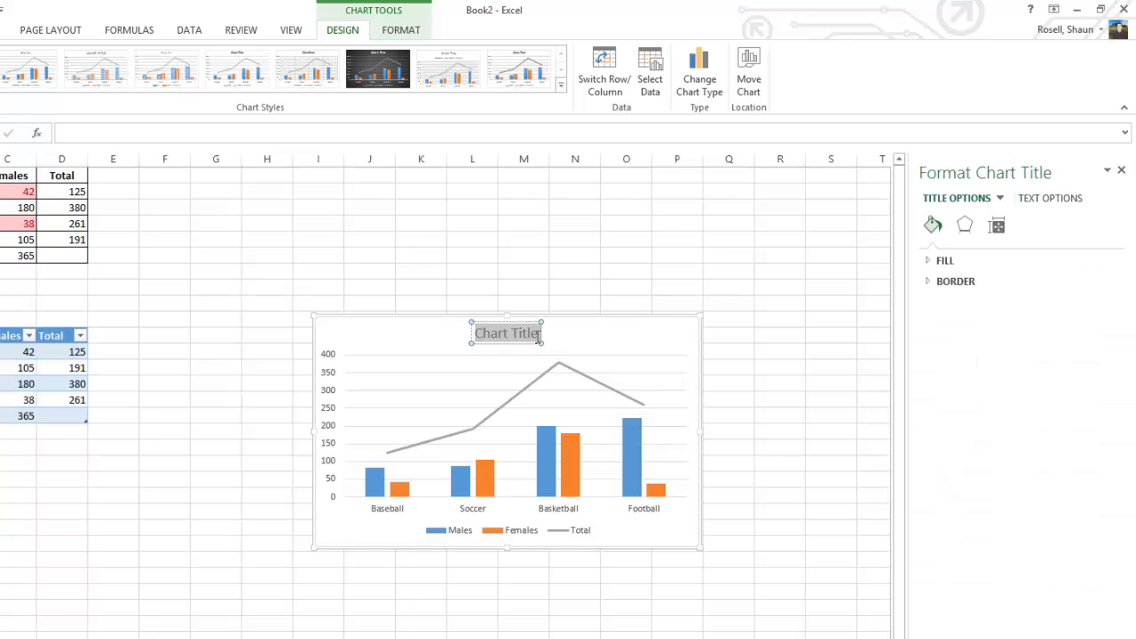
text(P)
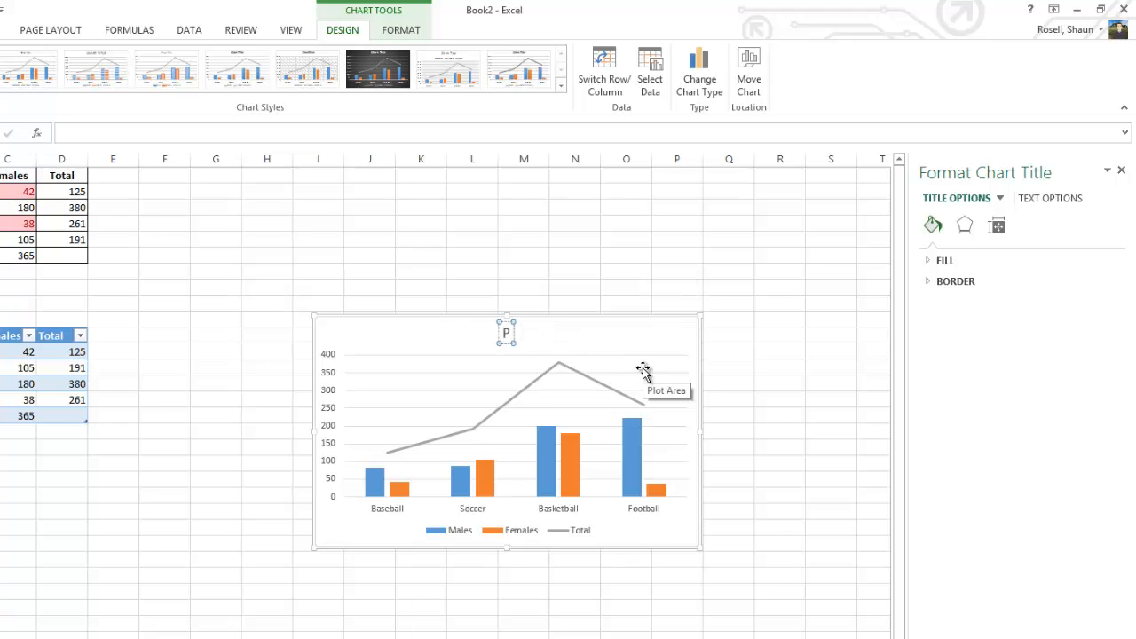
text(articipants)
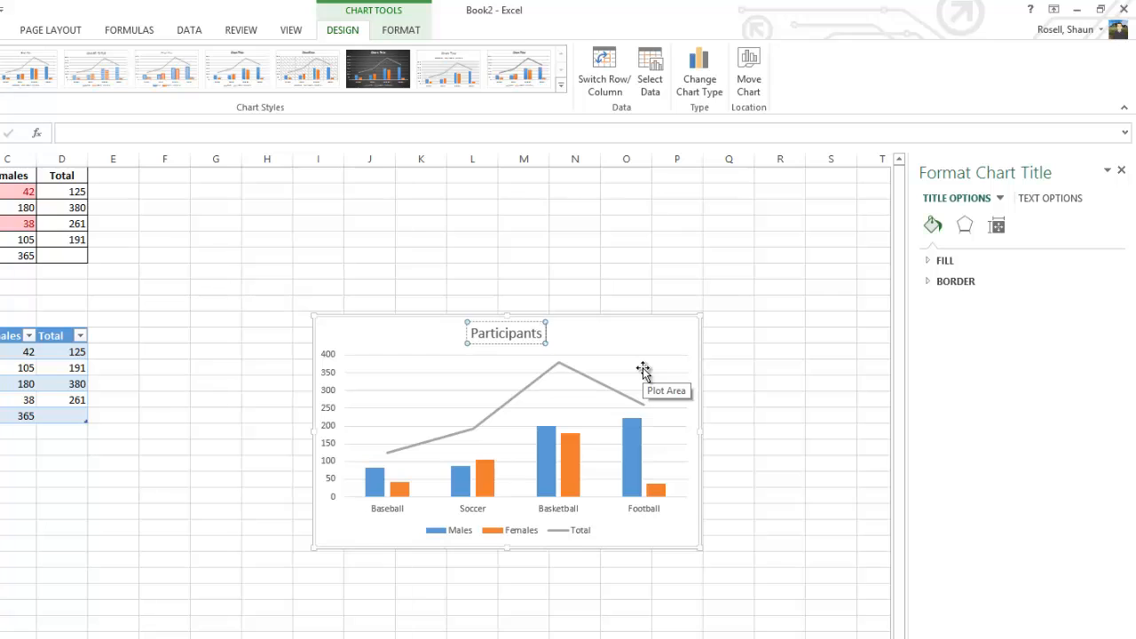
text( in Sports)
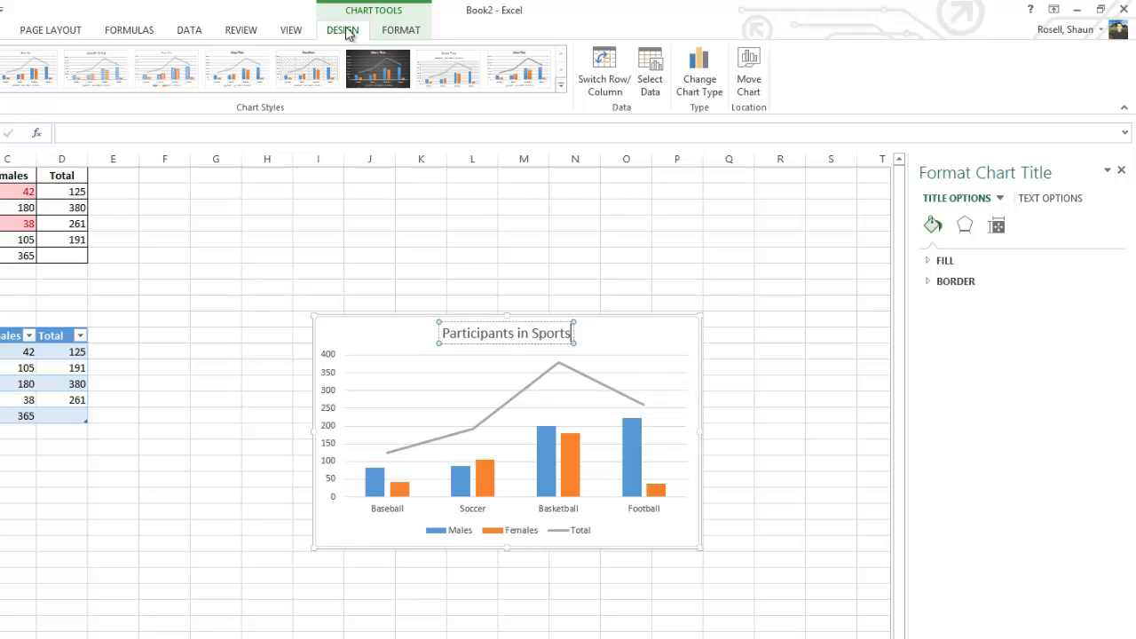
Step: Apply the dark-background chart style and move the chart to a new sheet named "Chart"
click(375, 75)
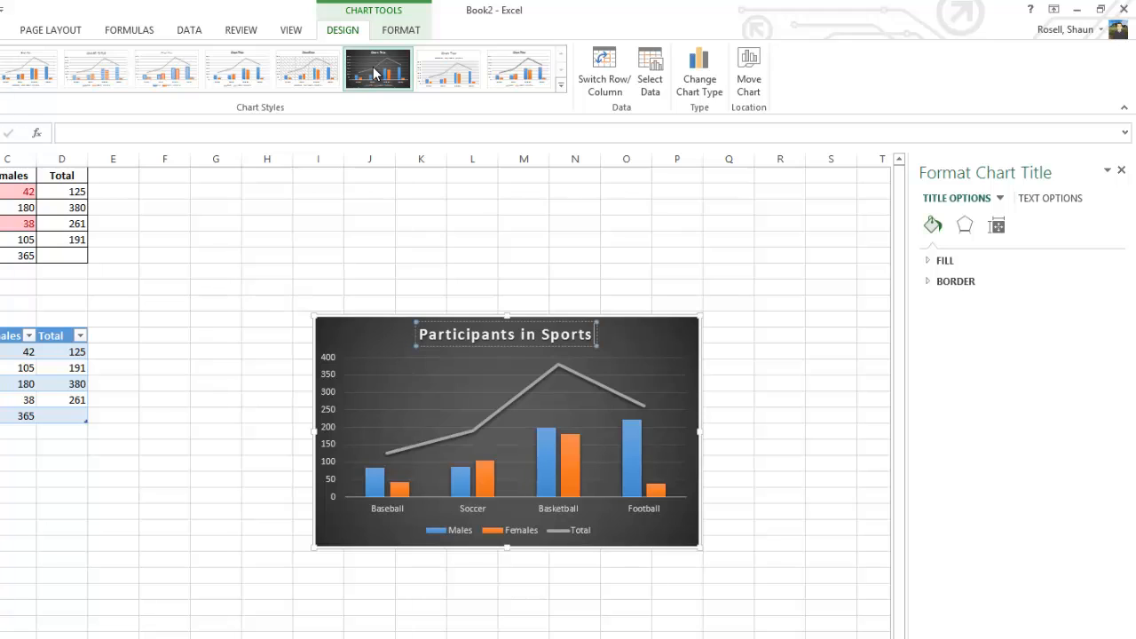
click(751, 87)
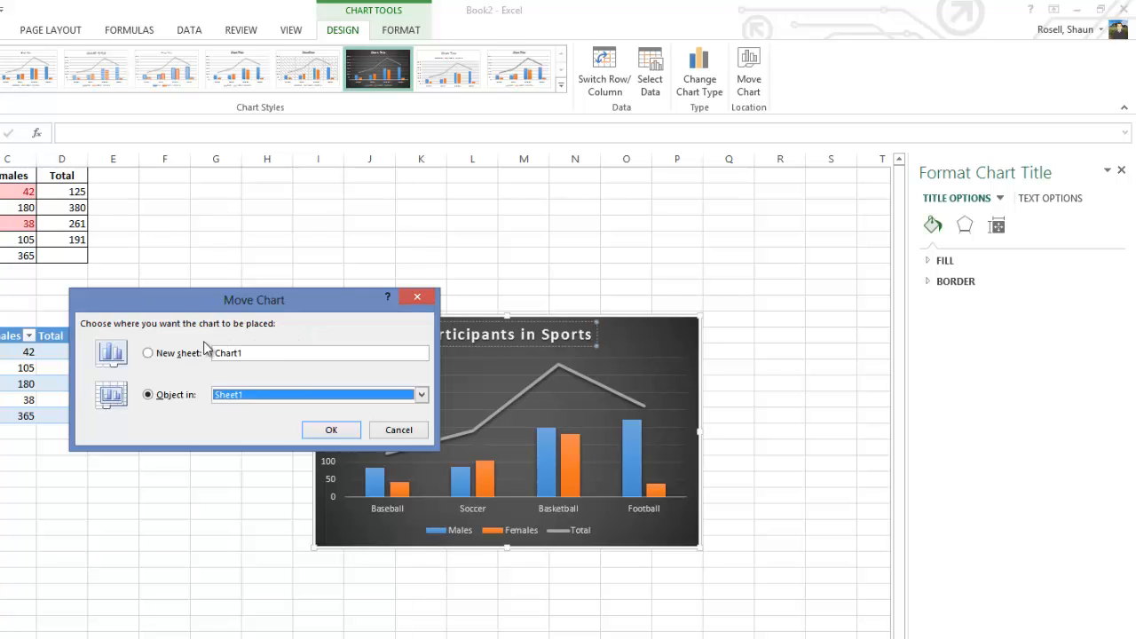
click(150, 355)
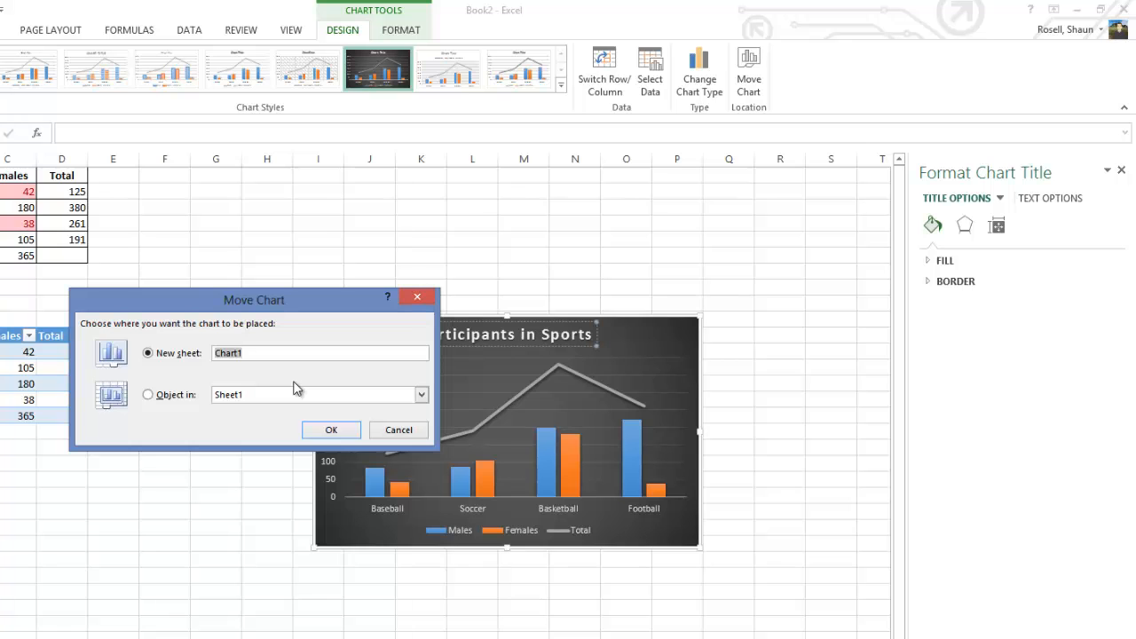
text(Chart)
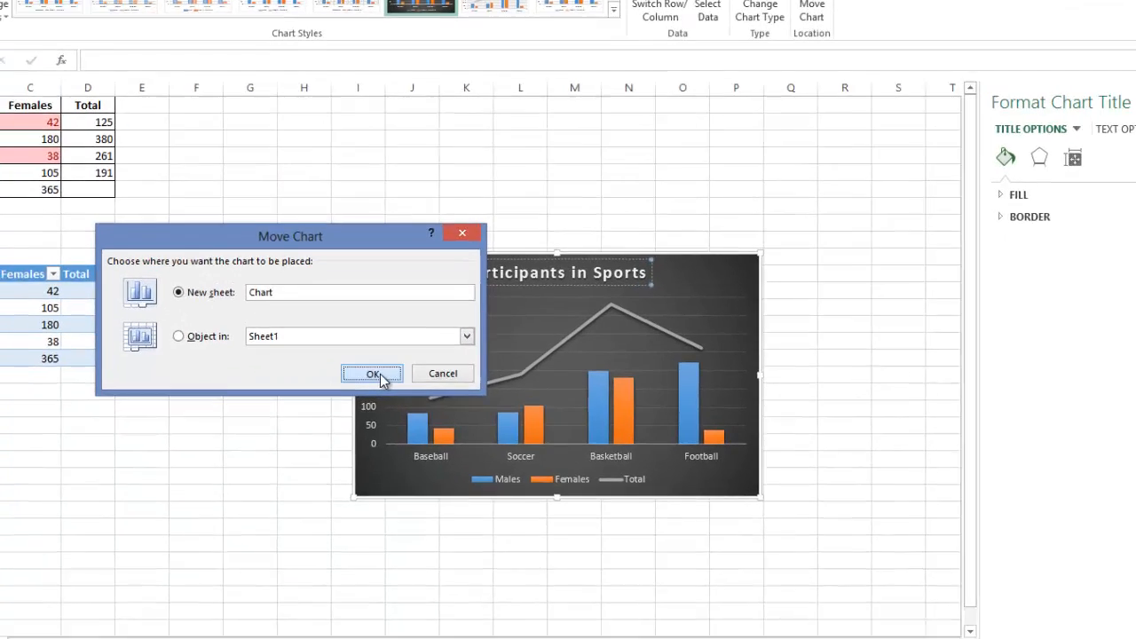
click(342, 432)
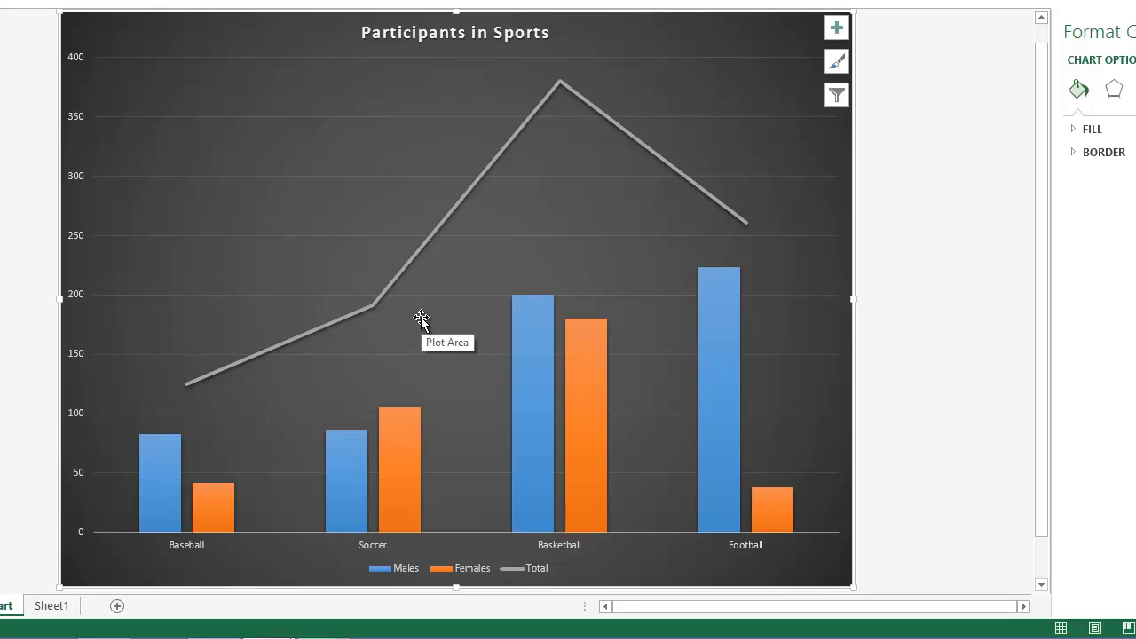
Step: Rename the worksheet Sheet1 as "Tables"
click(54, 606)
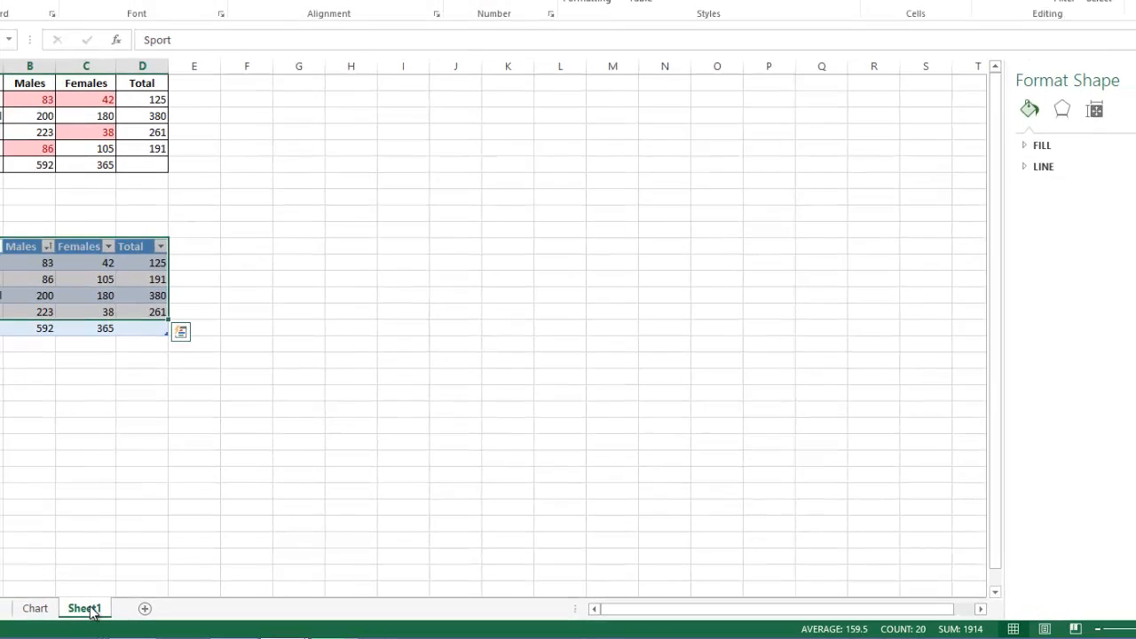
right_click(90, 612)
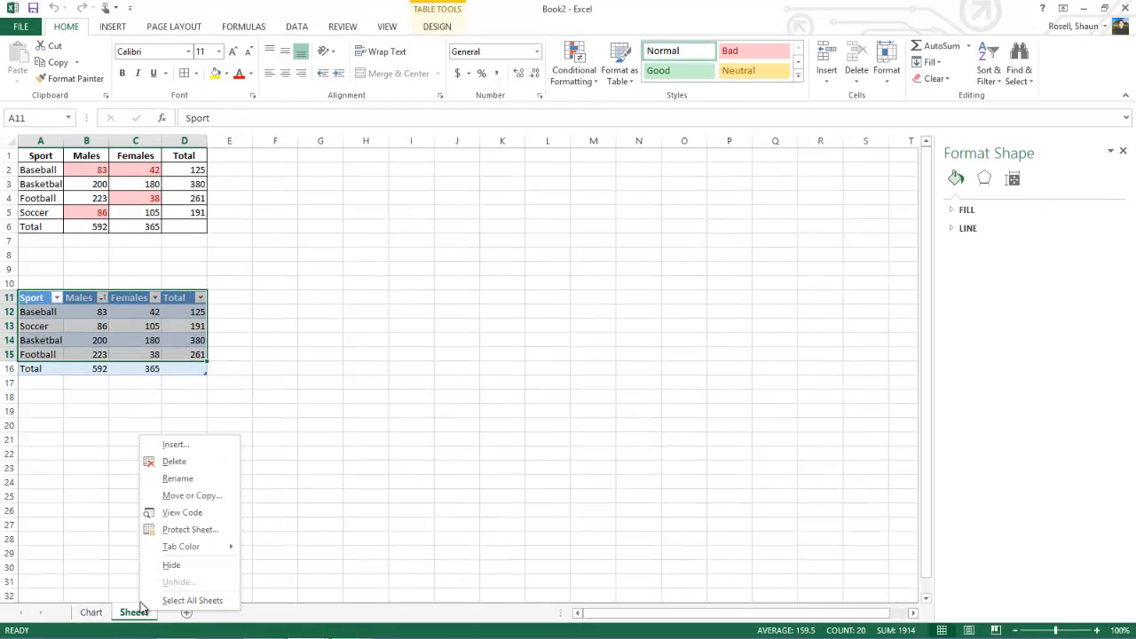
click(179, 480)
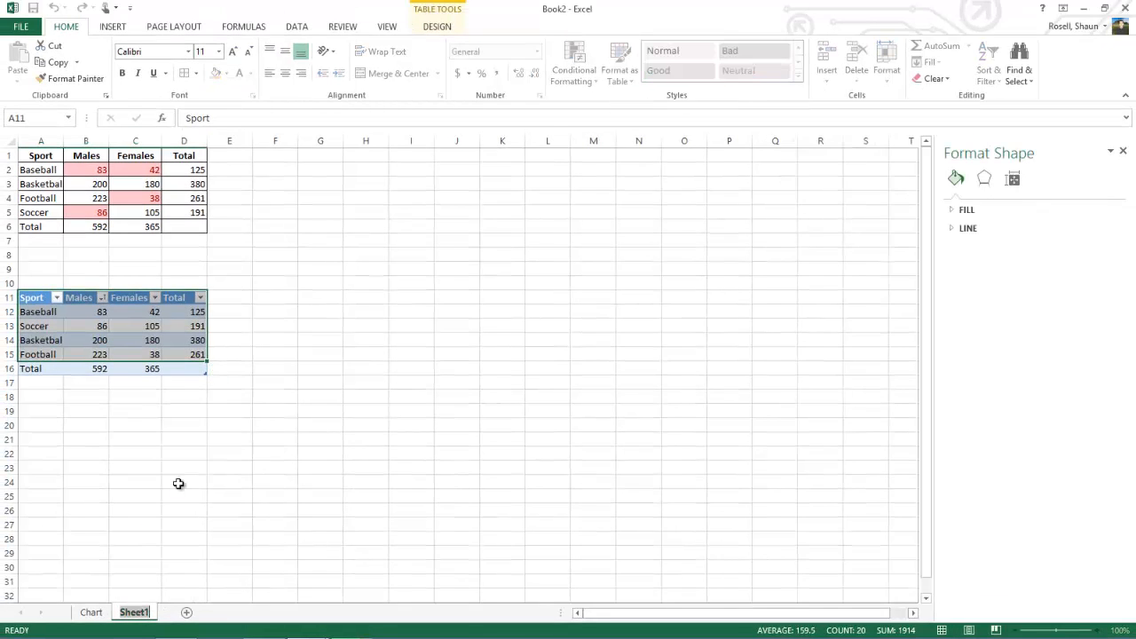
key(Return)
text(Tab)
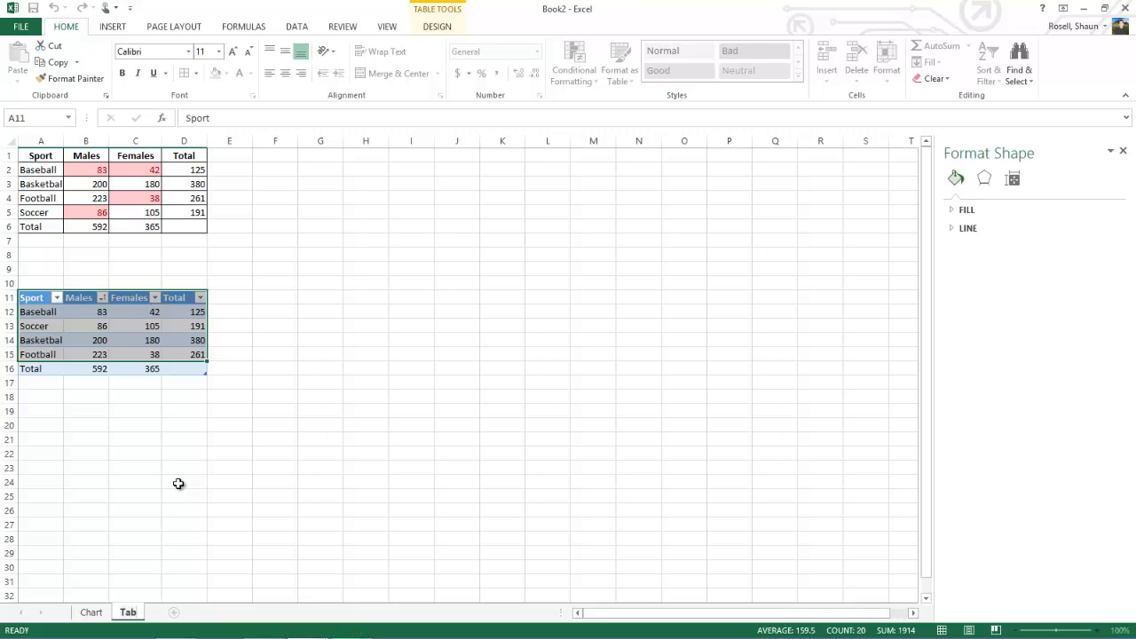
text(les)
key(Return)
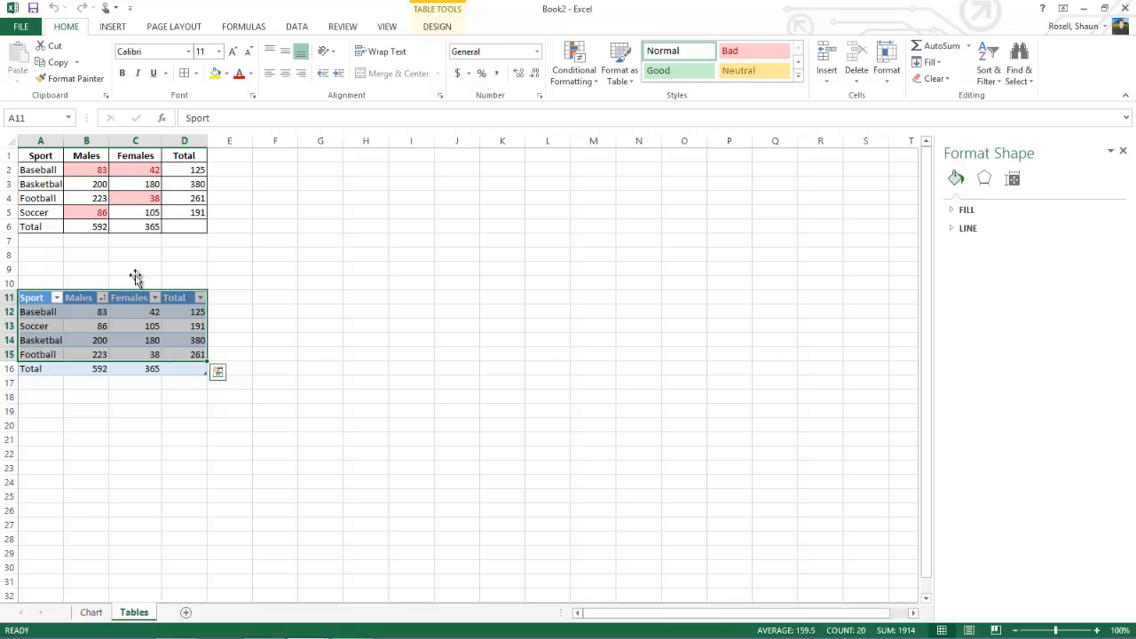
Step: Set the Tables sheet's page footer to "Page 1 of ?" and turn on printing of gridlines
click(181, 31)
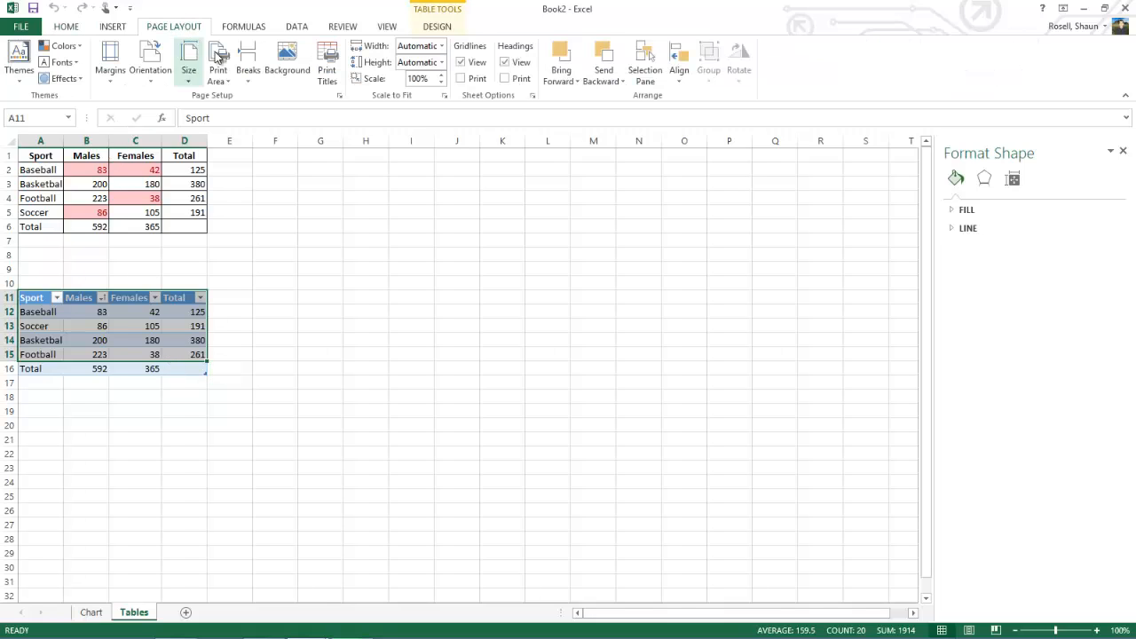
click(339, 94)
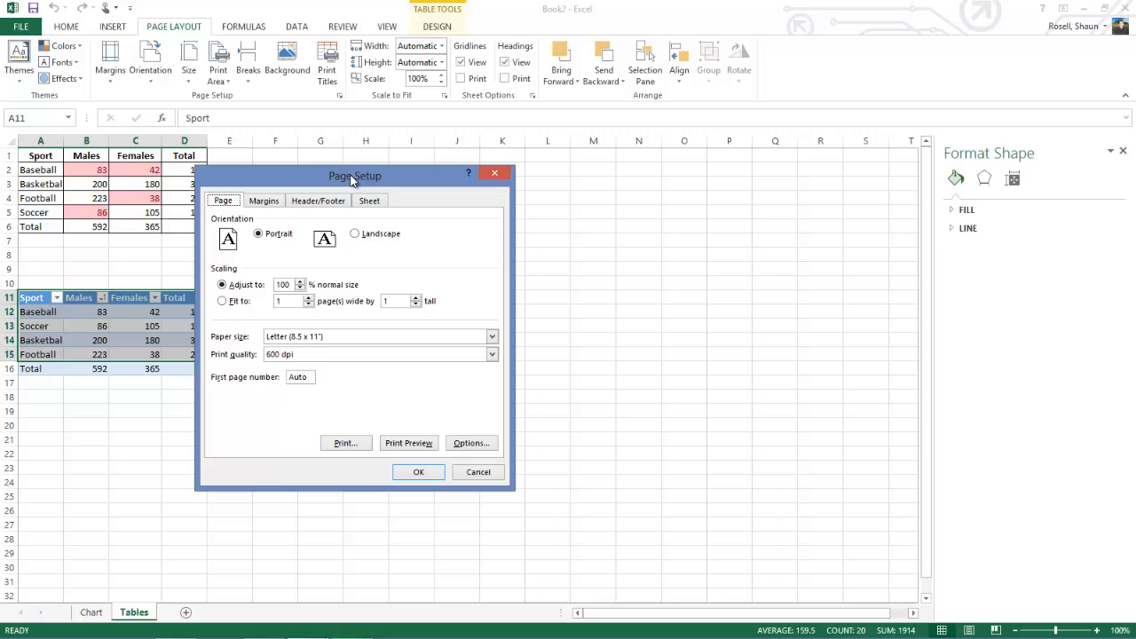
click(309, 201)
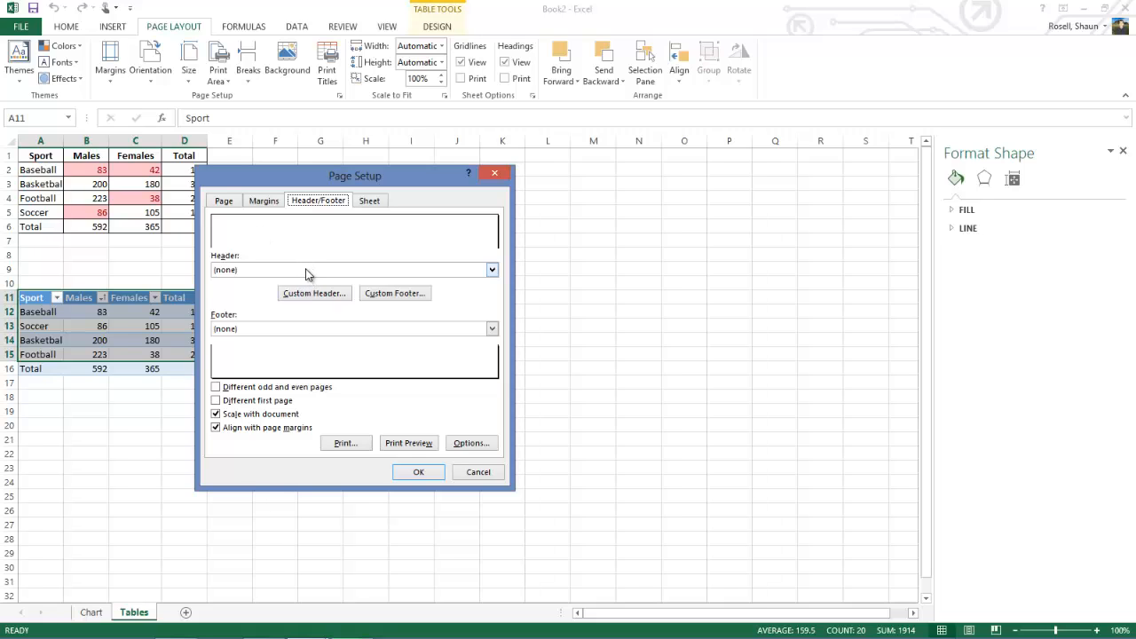
click(298, 332)
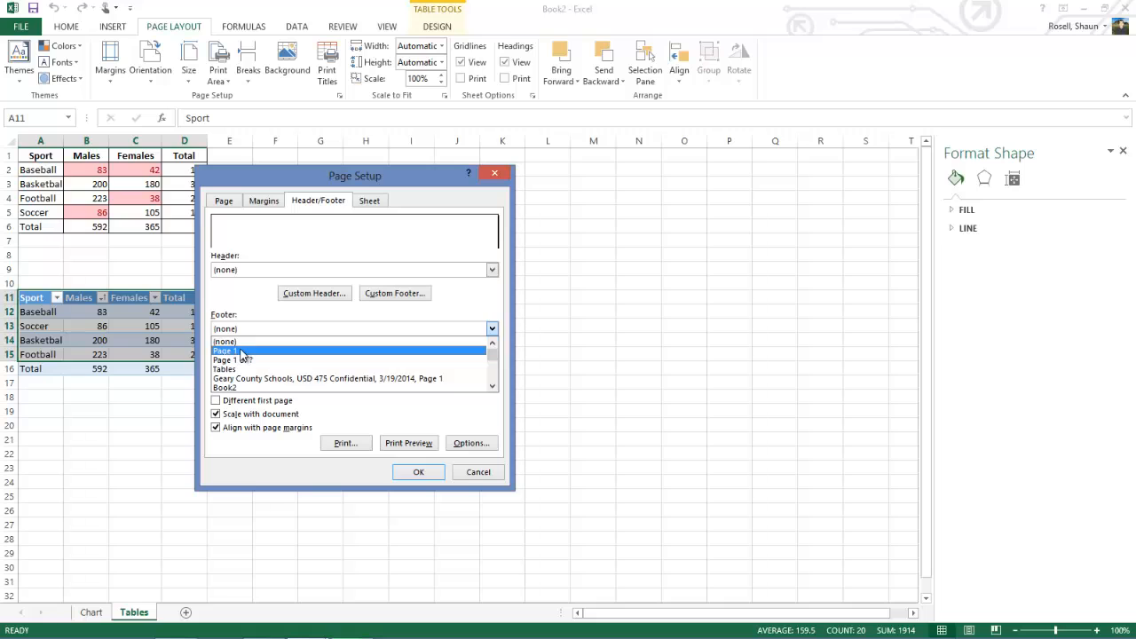
click(240, 352)
click(266, 328)
click(239, 360)
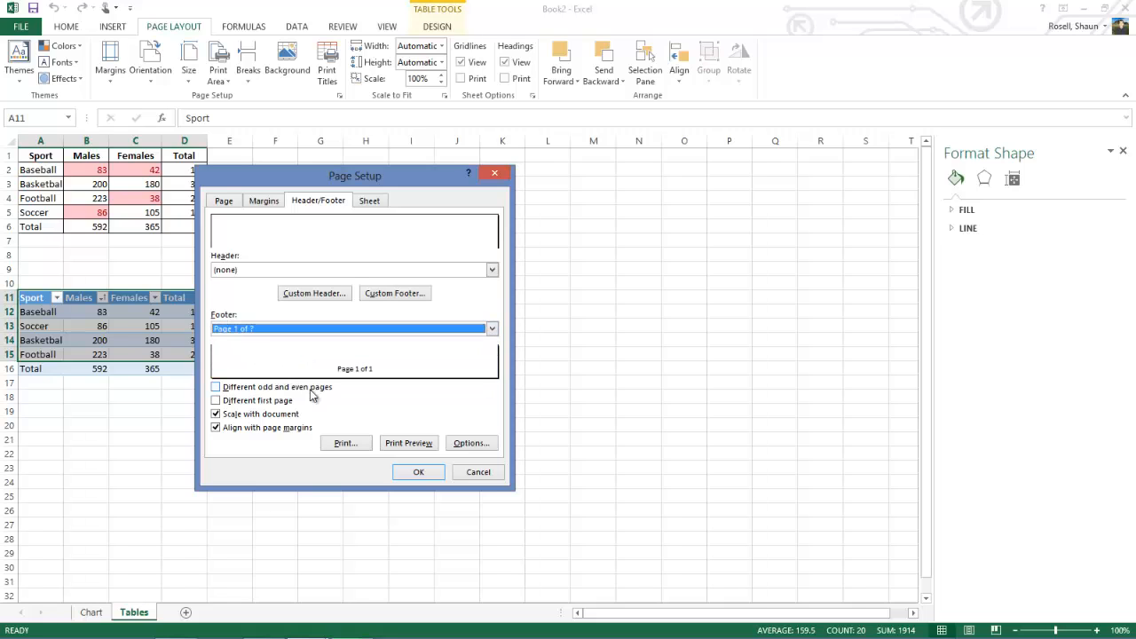
click(416, 474)
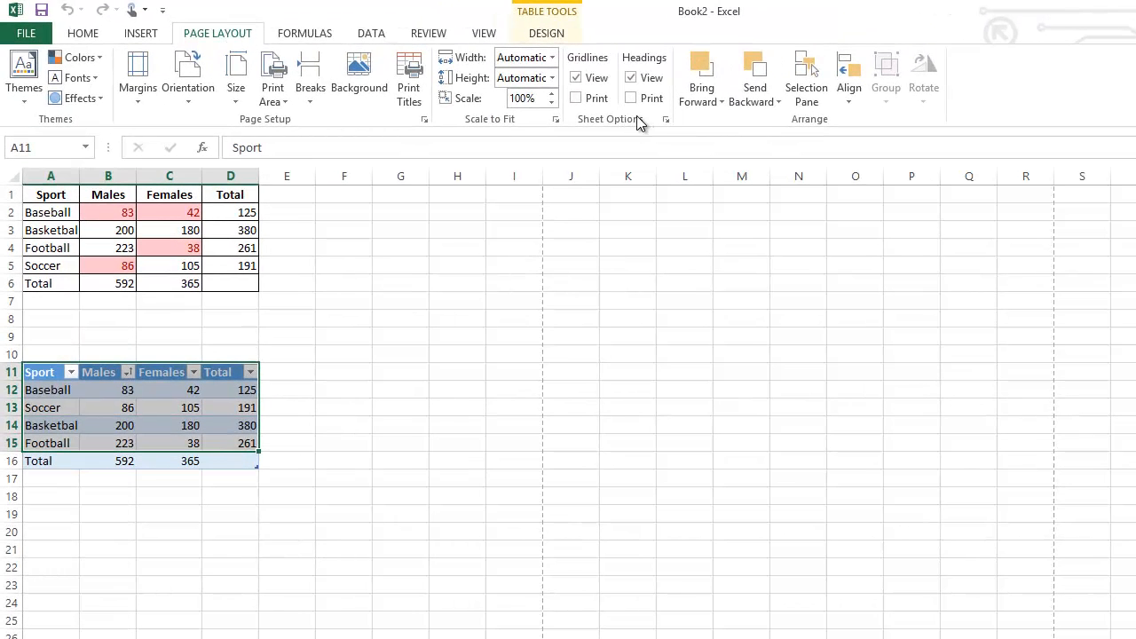
click(576, 98)
Step: Save the workbook to the computer's Desktop as an Excel Workbook named "Excel Intro", and deselect the table range
click(15, 31)
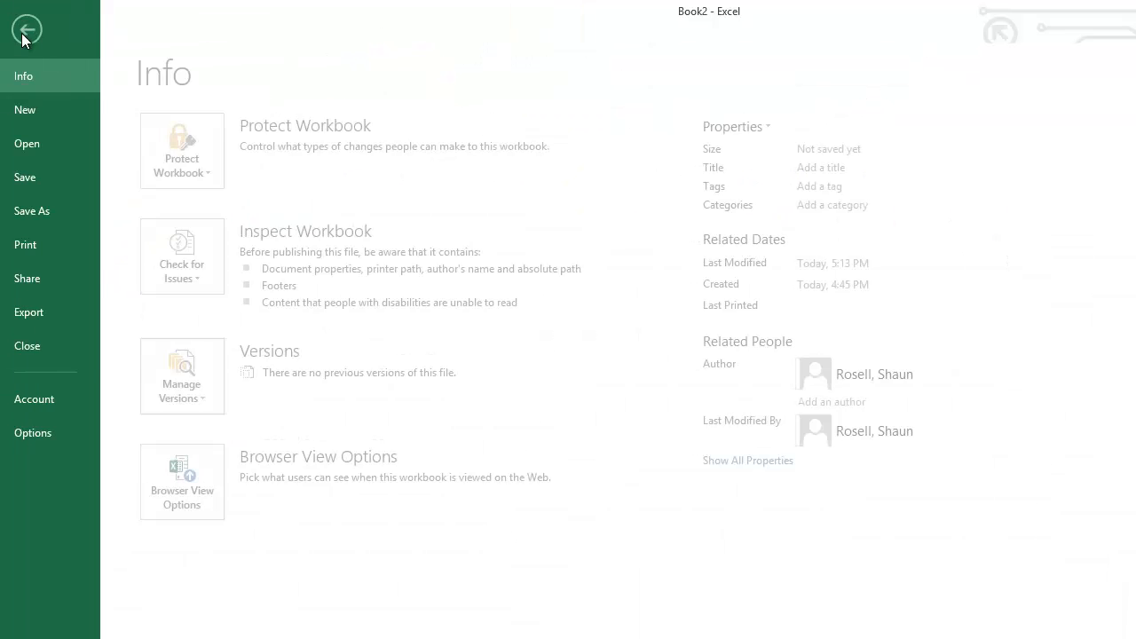
click(42, 174)
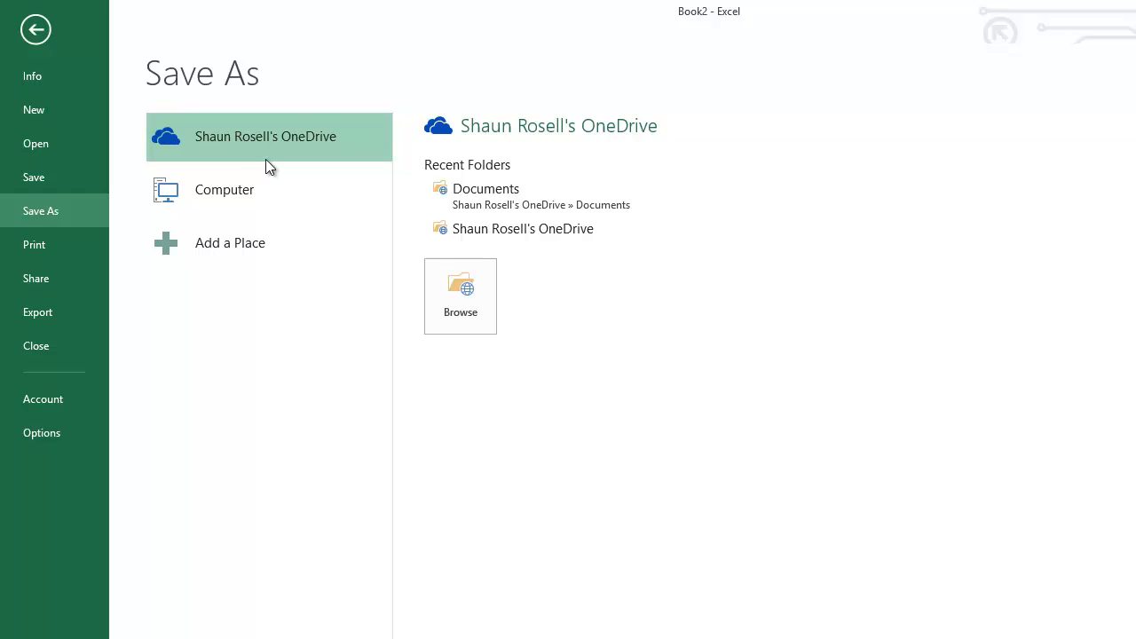
click(241, 191)
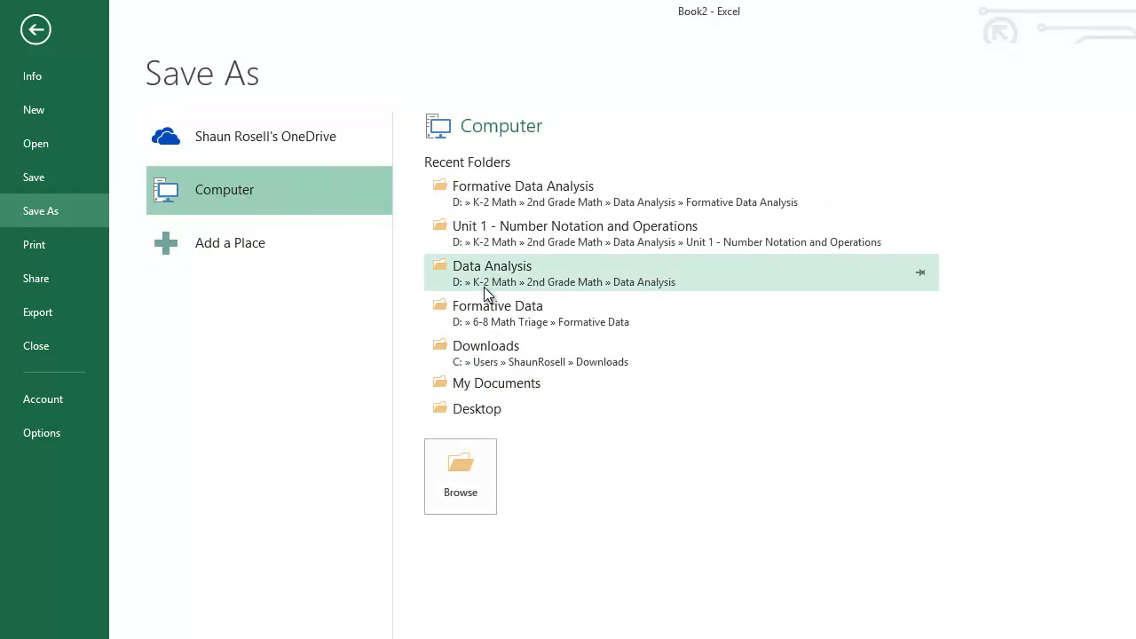
click(472, 408)
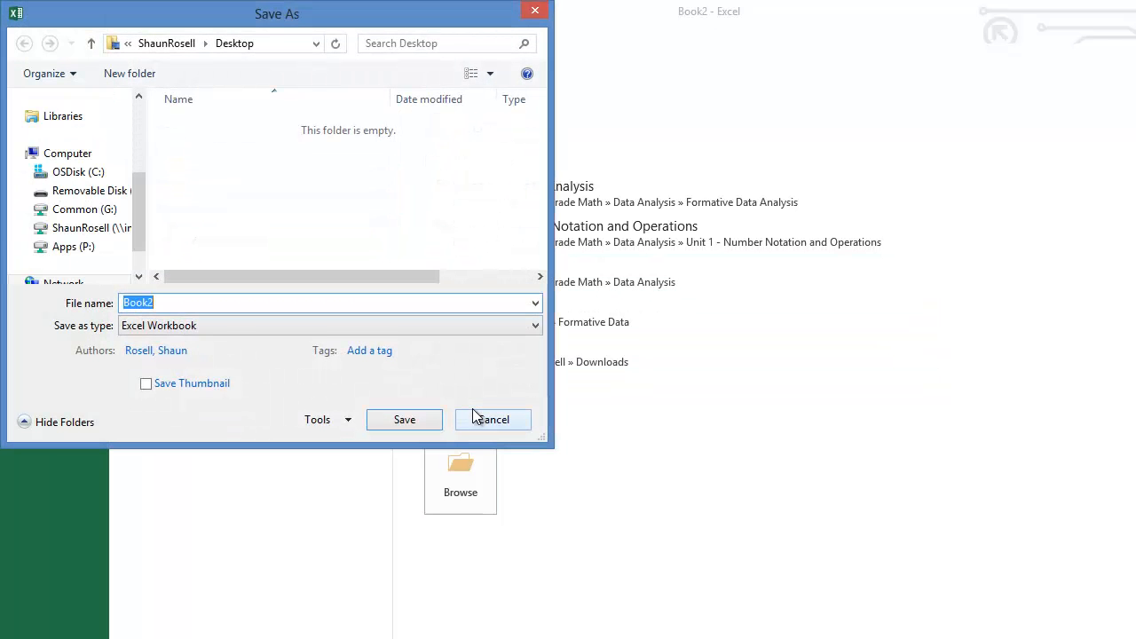
text(Excel)
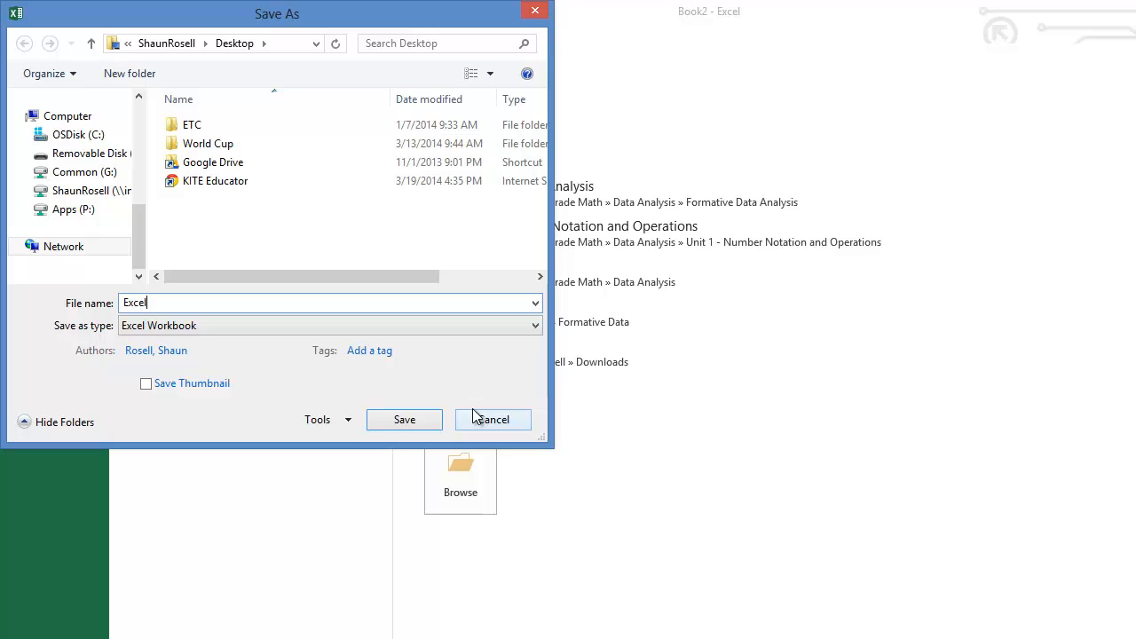
text( Intro)
click(404, 420)
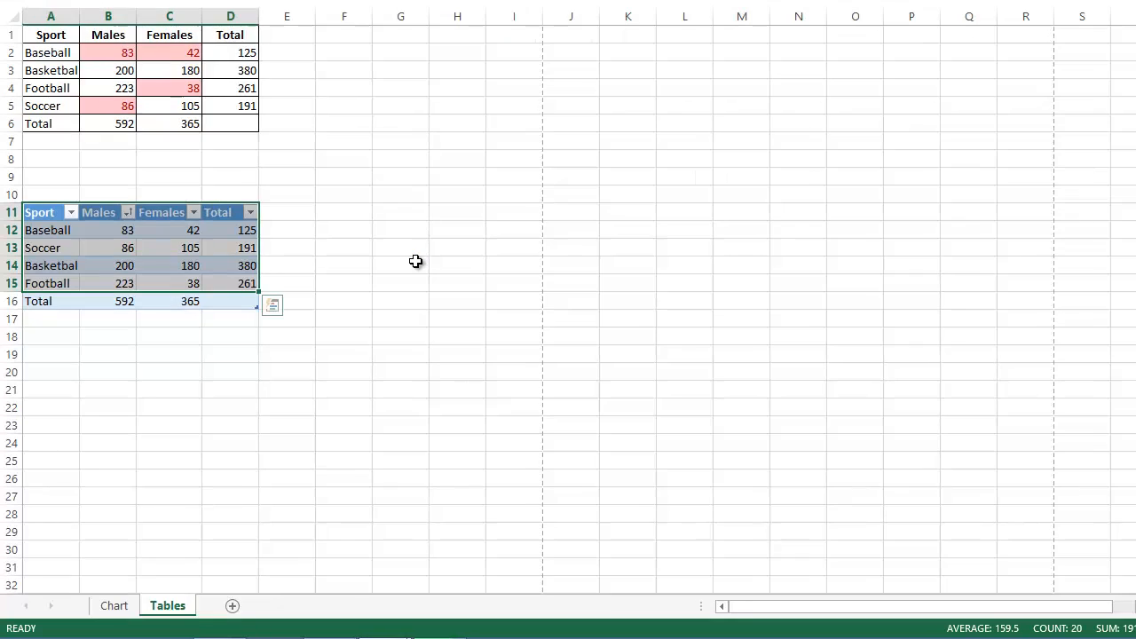
click(415, 261)
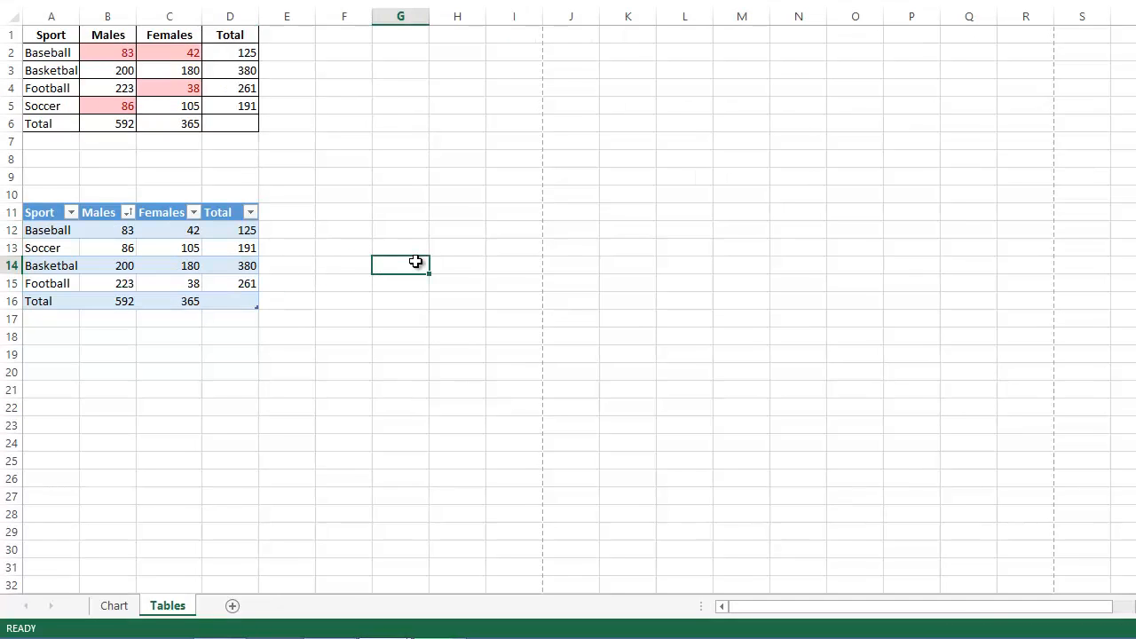